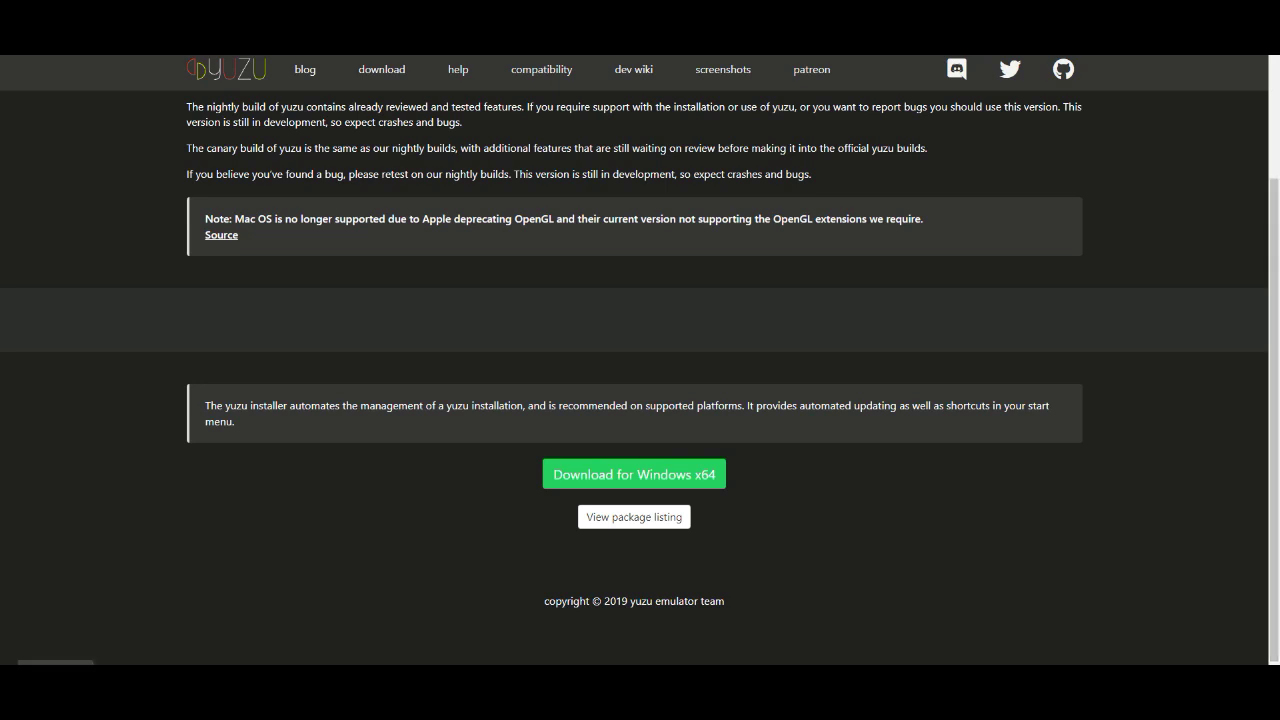
Find the %appdata% folder through Windows search and open the yuzu folder inside it
{"action": "key", "text": "super+s"}
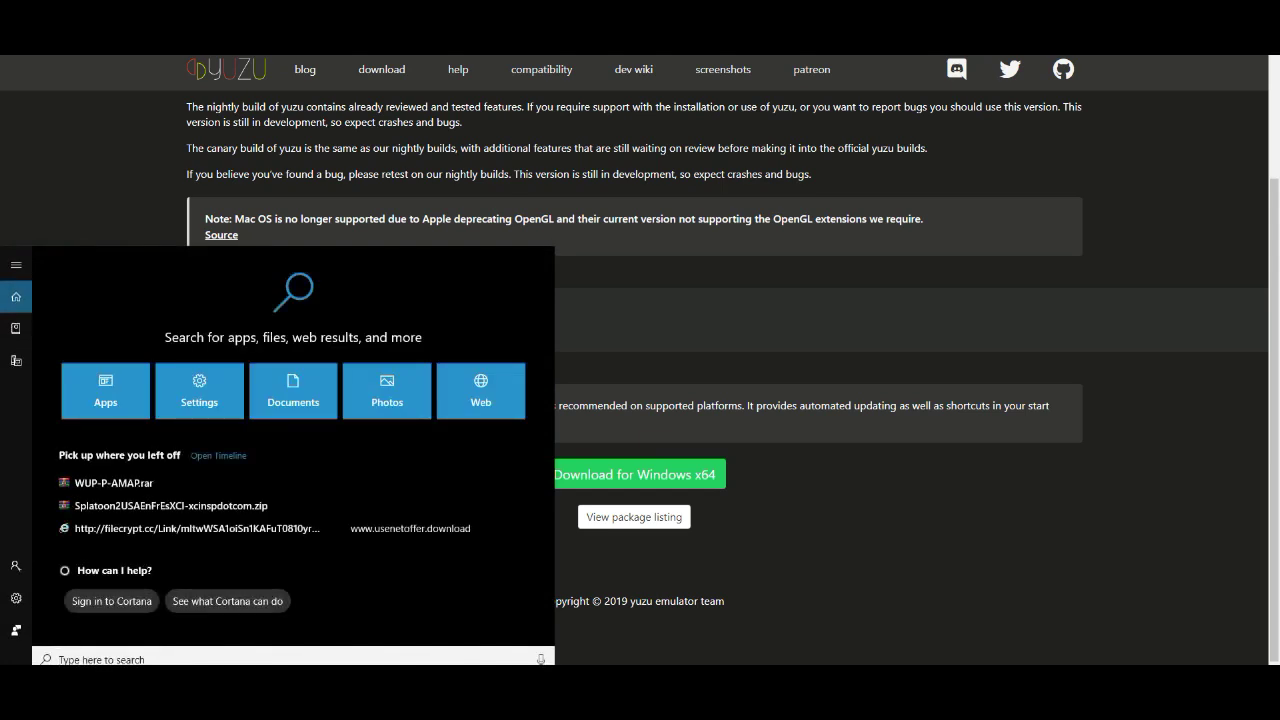
{"action": "type", "text": "%"}
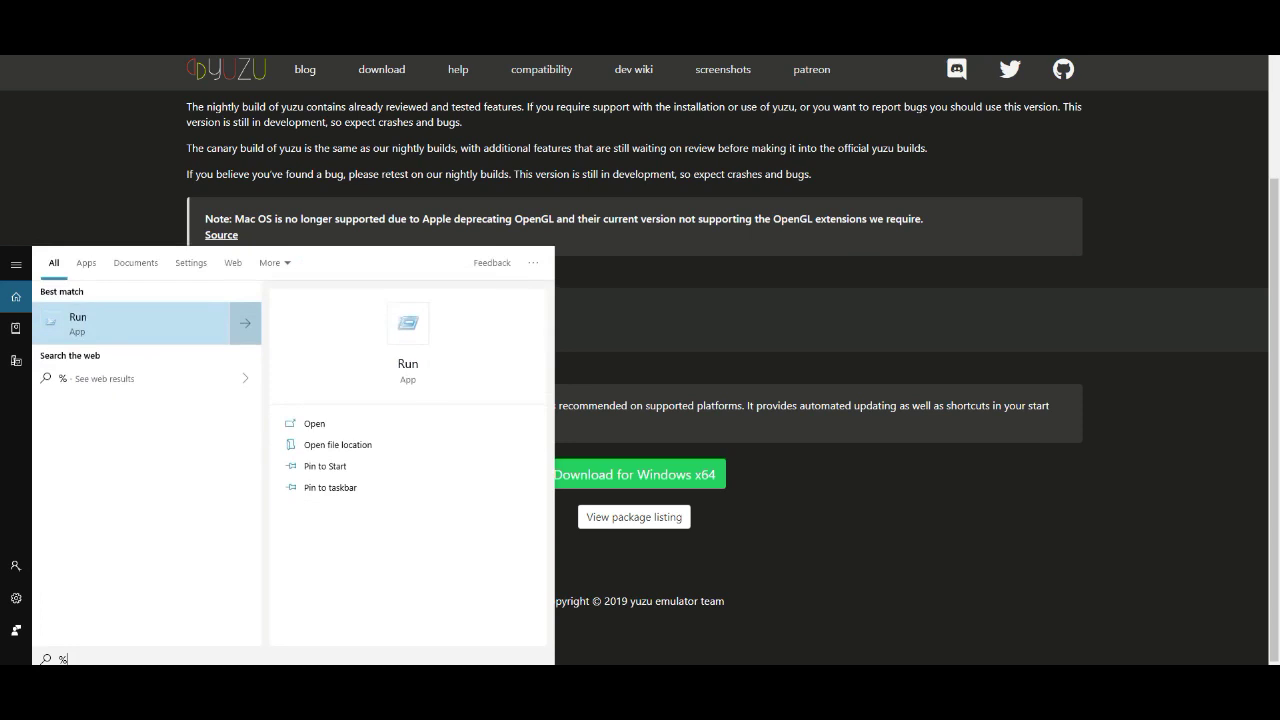
{"action": "type", "text": "appd"}
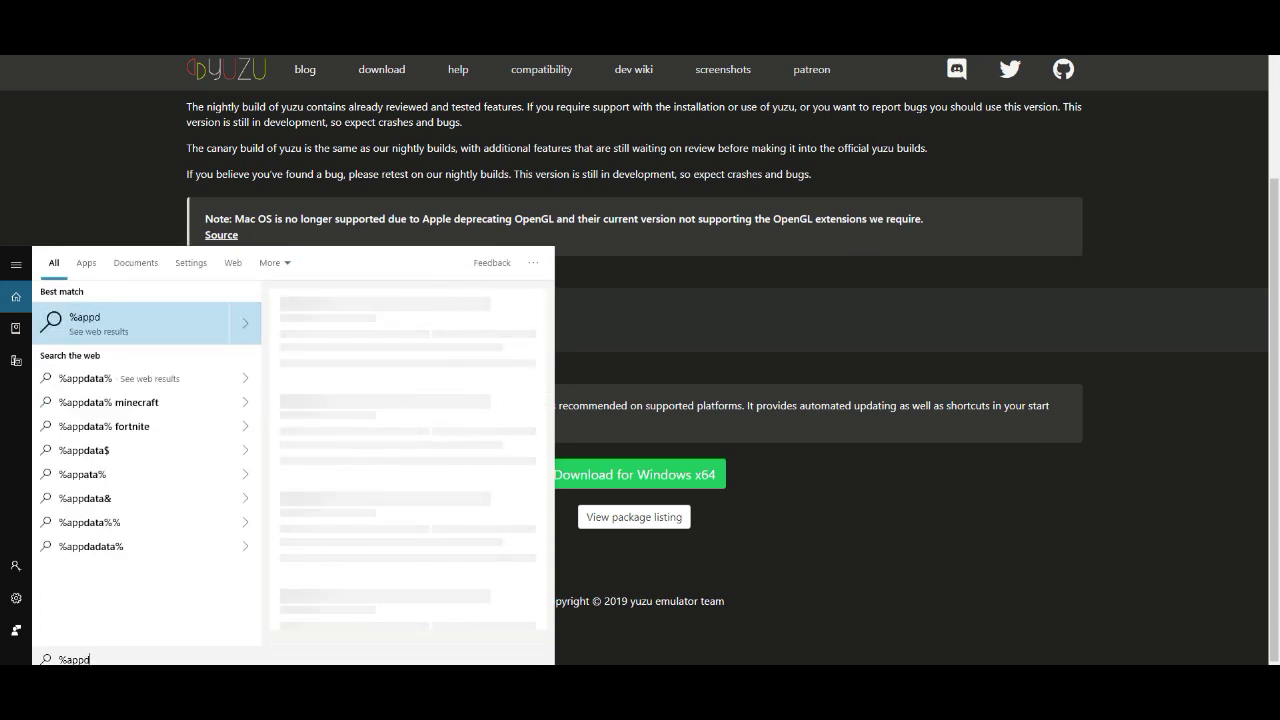
{"action": "type", "text": "ata%"}
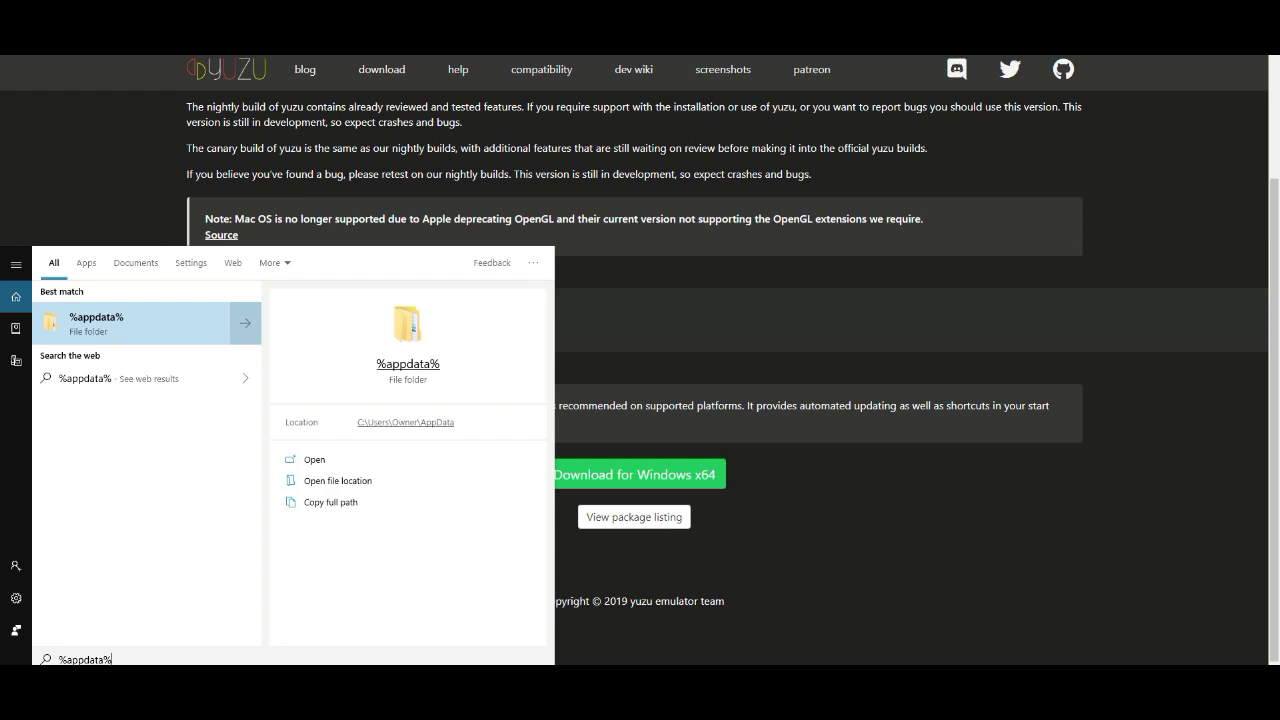
{"action": "key", "text": "Return"}
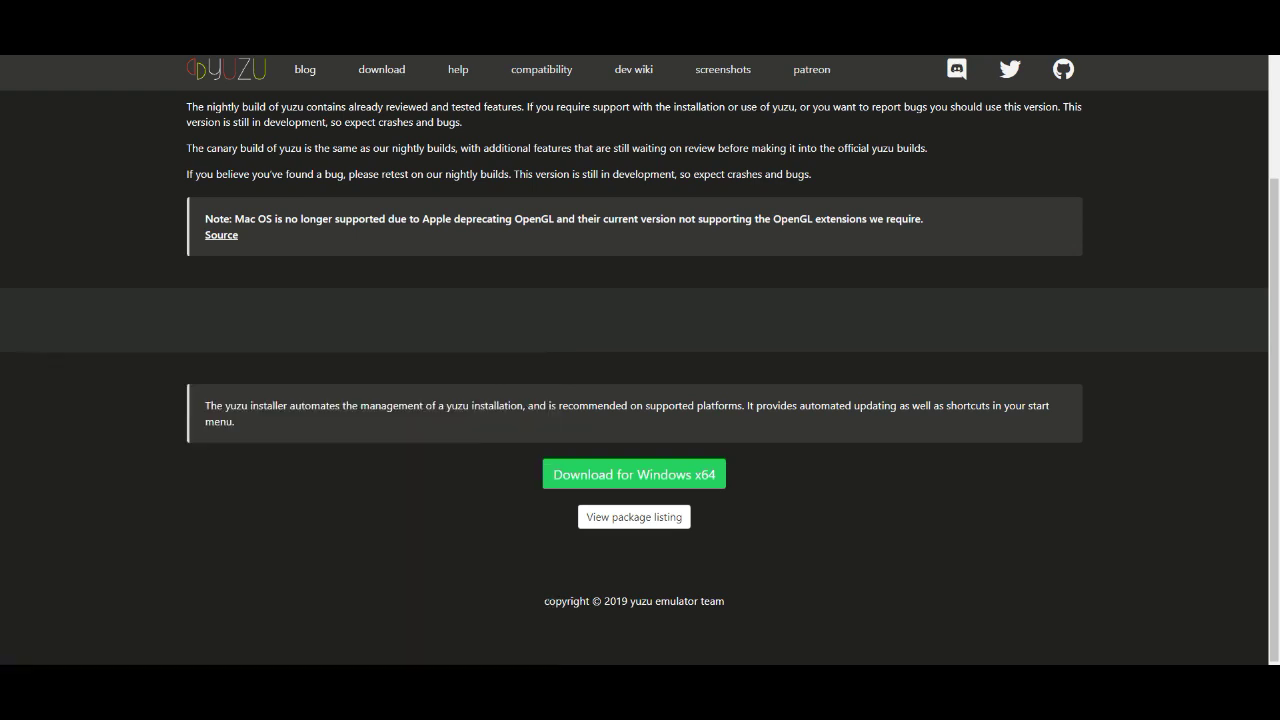
{"action": "double_click", "coordinate": [609, 309]}
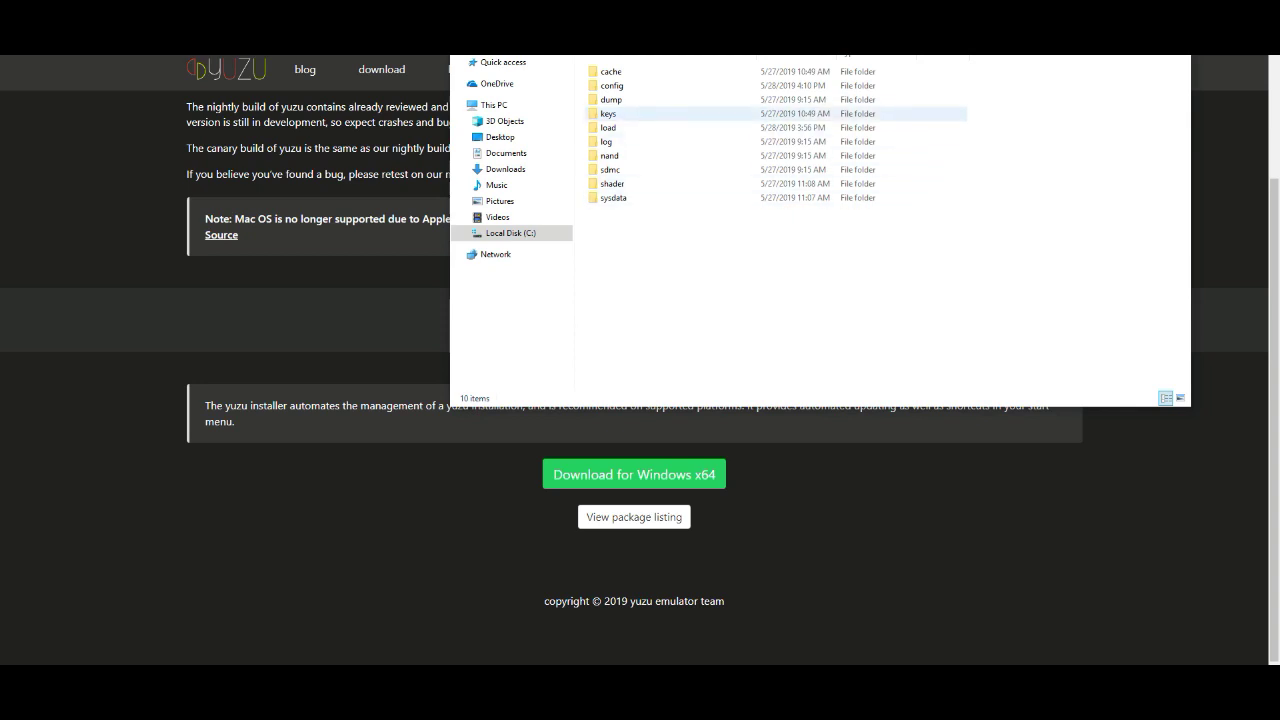
{"action": "left_click", "coordinate": [608, 113]}
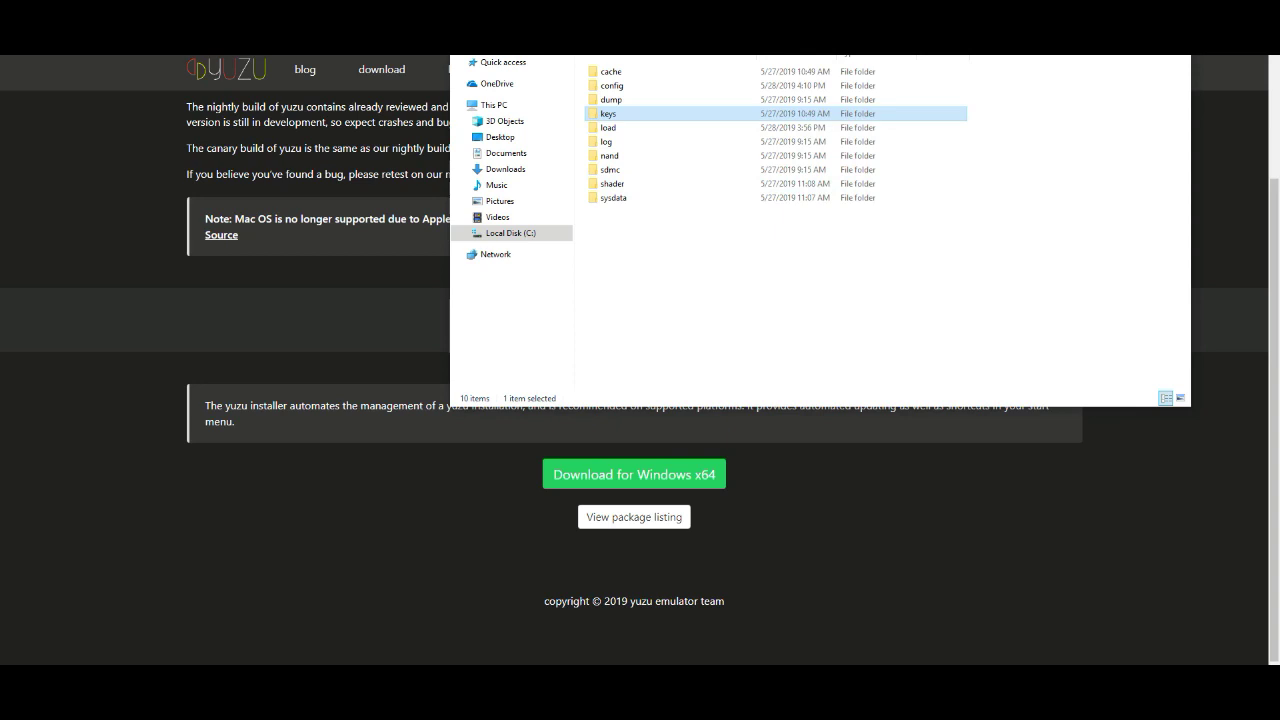
{"action": "right_click", "coordinate": [611, 246]}
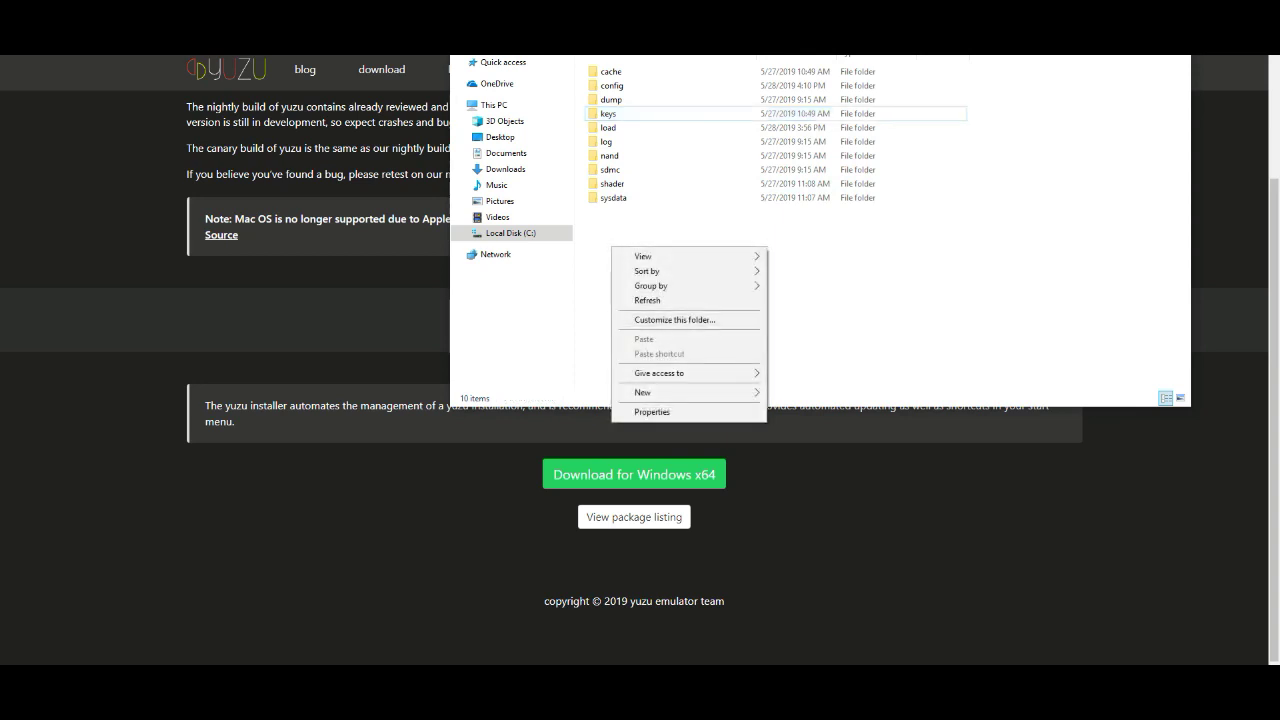
{"action": "mouse_move", "coordinate": [690, 392]}
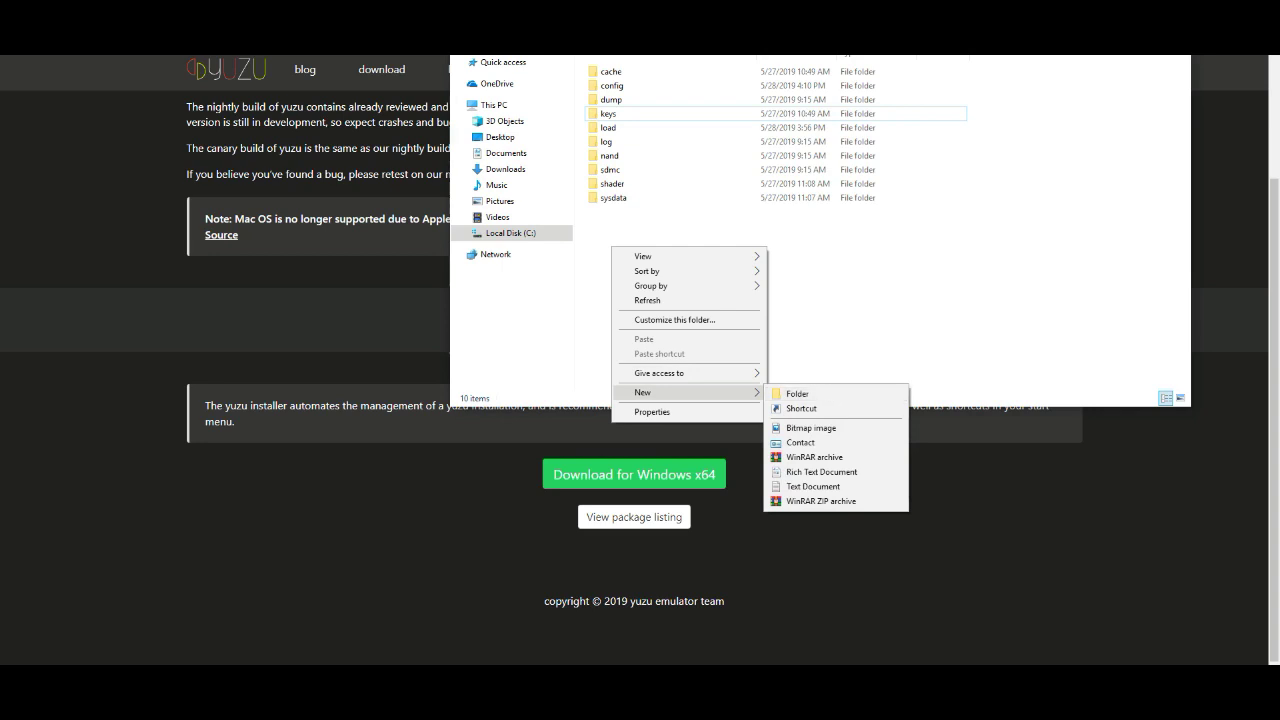
{"action": "key", "text": "Escape"}
Open the keys folder inside the yuzu folder and check its Prod.keys file
{"action": "left_click", "coordinate": [608, 113]}
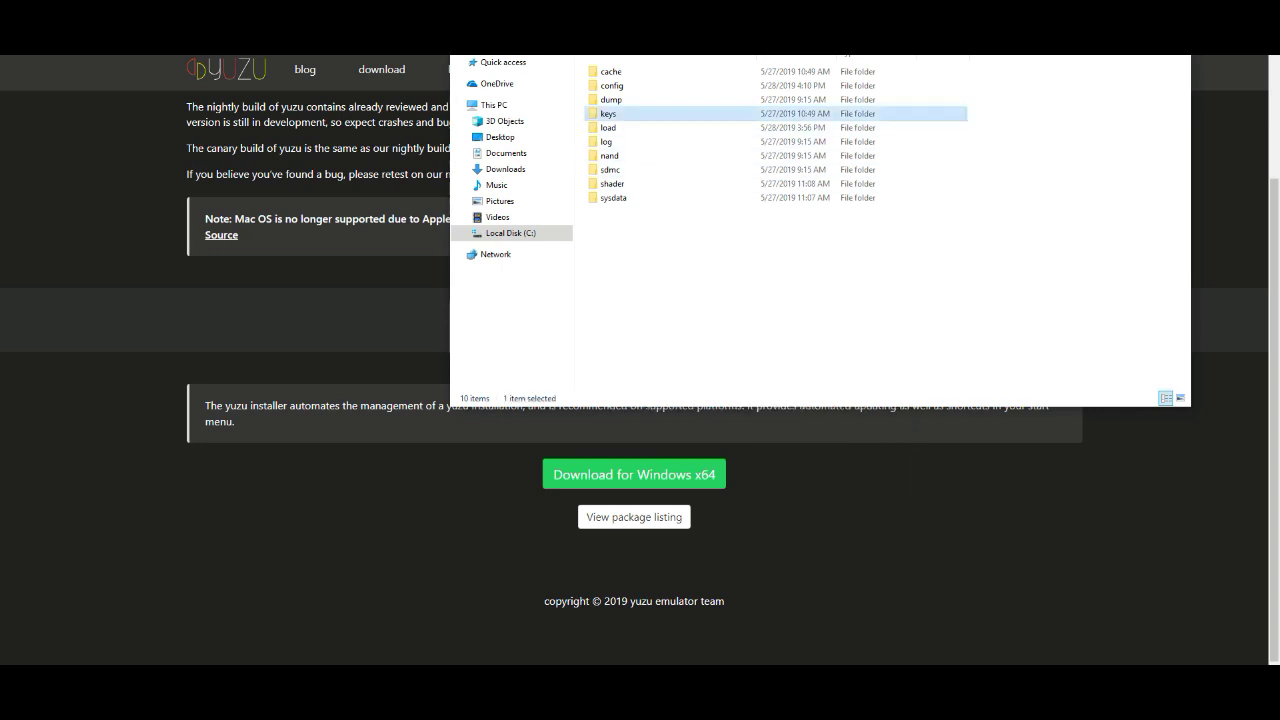
{"action": "double_click", "coordinate": [608, 113]}
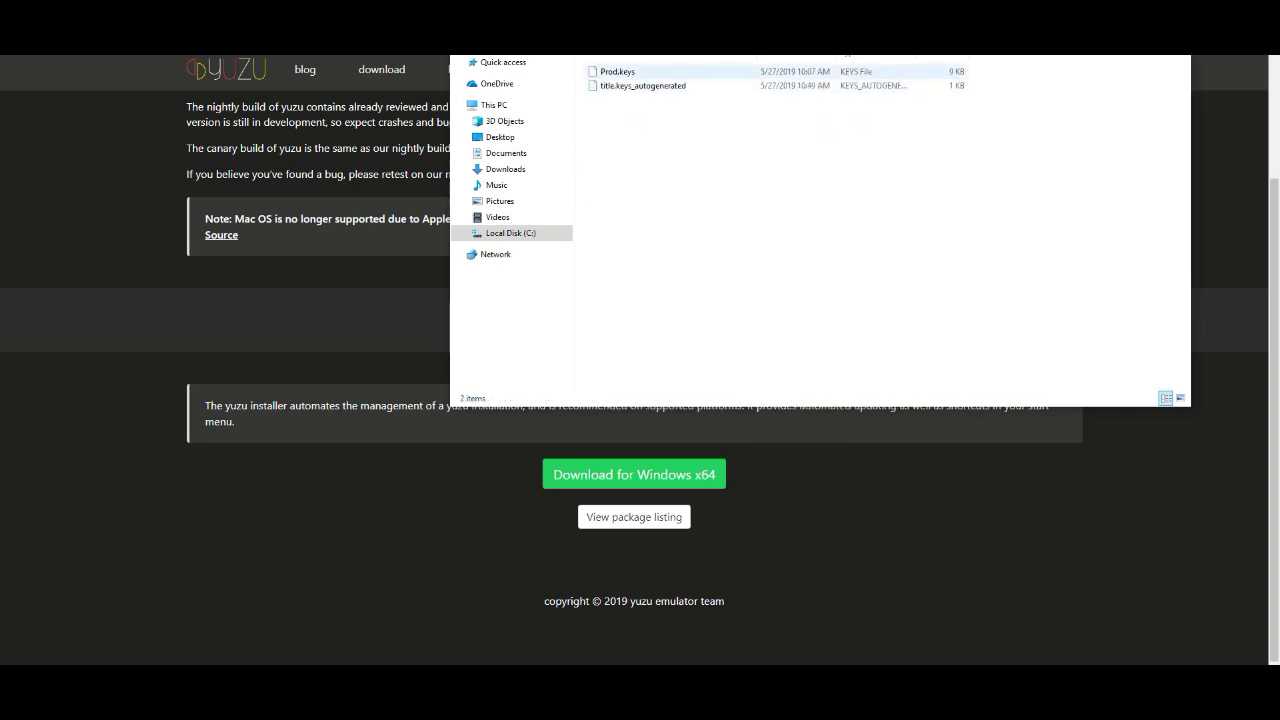
{"action": "left_click", "coordinate": [617, 71]}
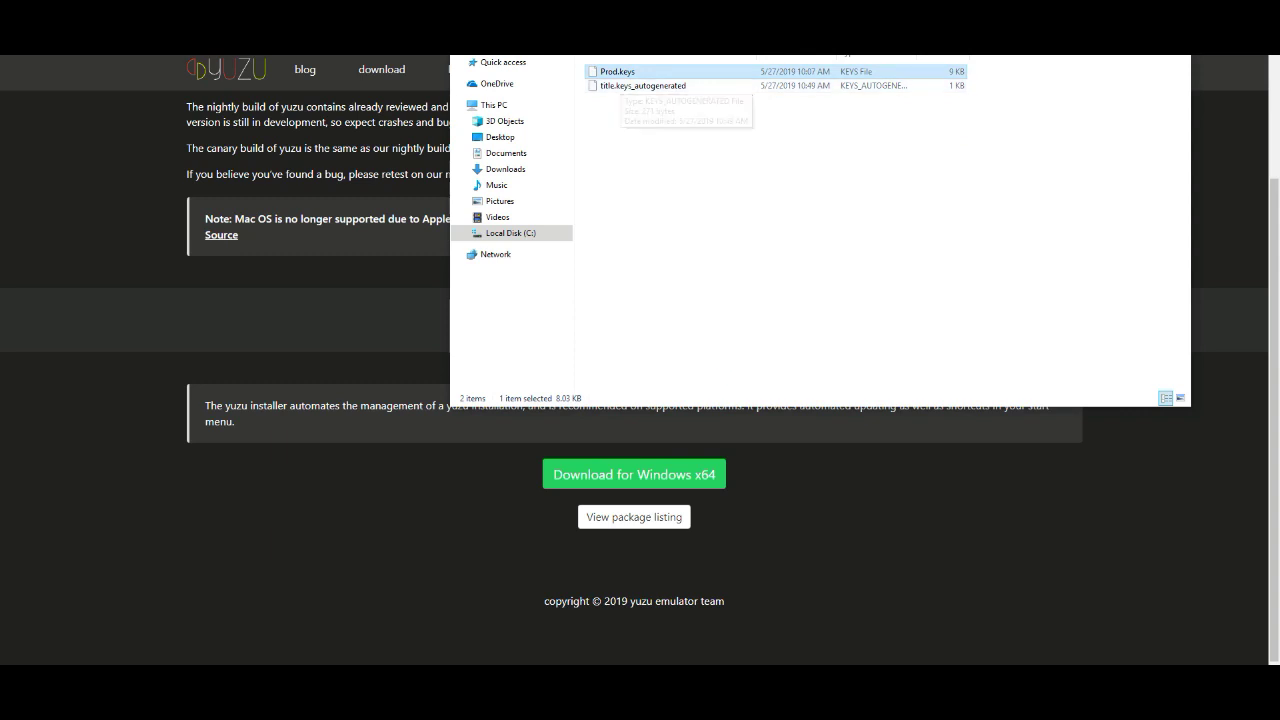
{"action": "key", "text": "Escape"}
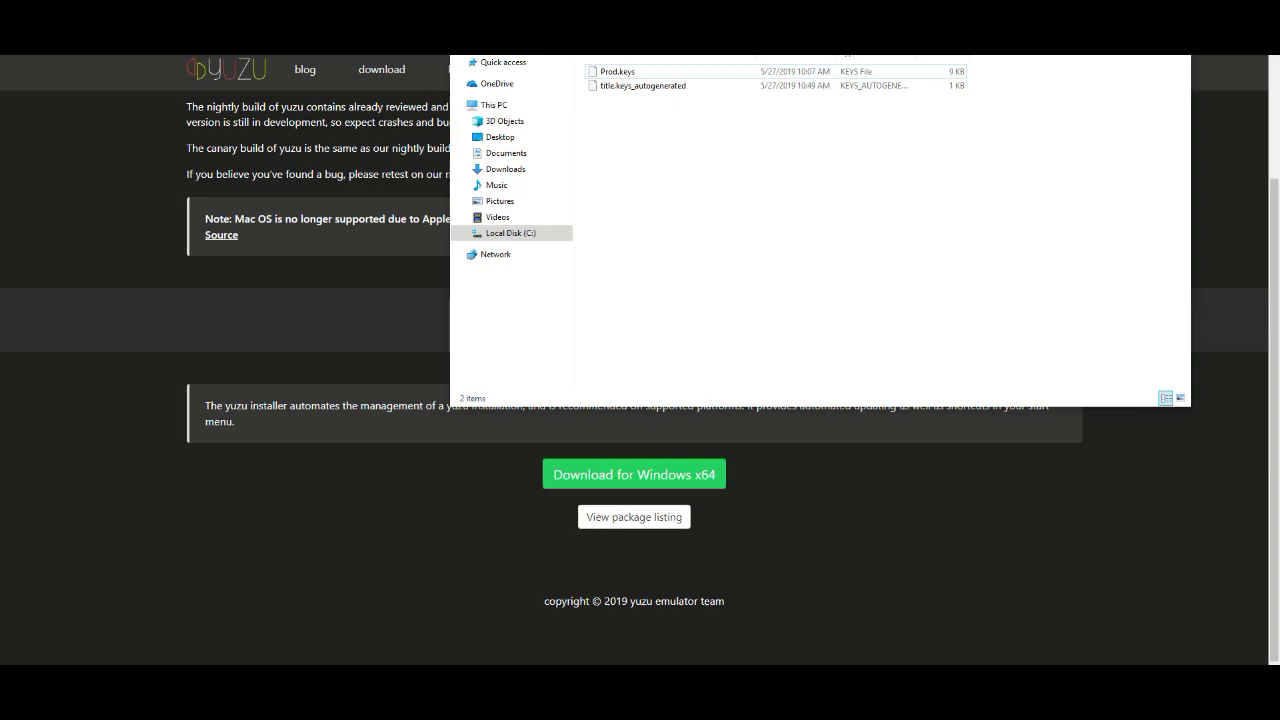
Bring up the browser's "prod keys yuzu" search results, view the keys folder's contents again and return to the yuzu folder
{"action": "key", "text": "alt+Tab"}
{"action": "key", "text": "ctrl+Tab"}
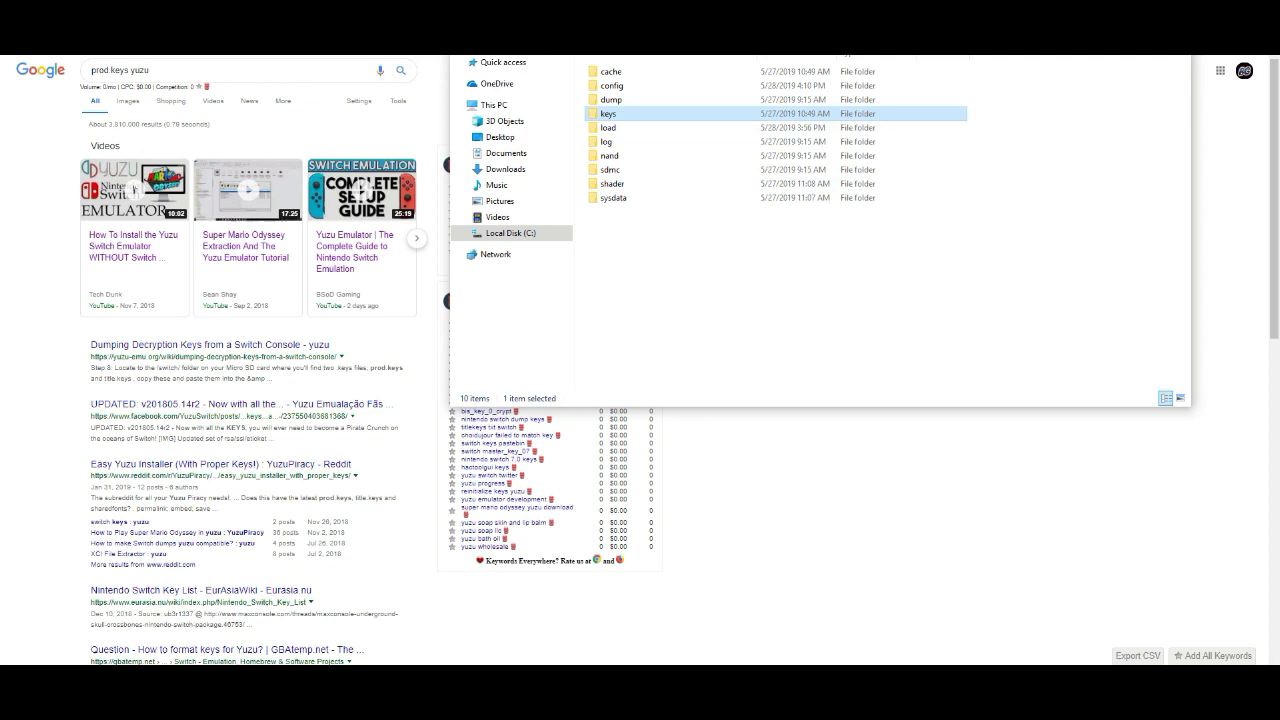
{"action": "key", "text": "F2"}
{"action": "key", "text": "Return"}
{"action": "key", "text": "Return"}
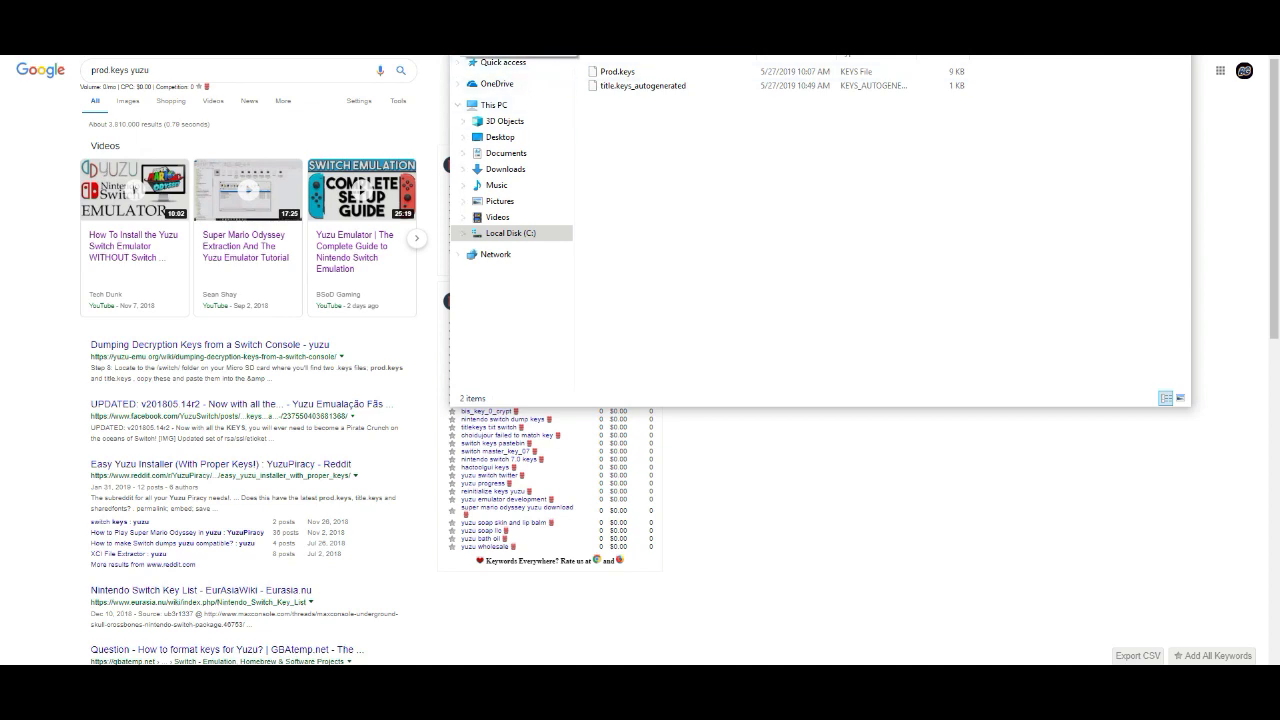
{"action": "key", "text": "alt+Up"}
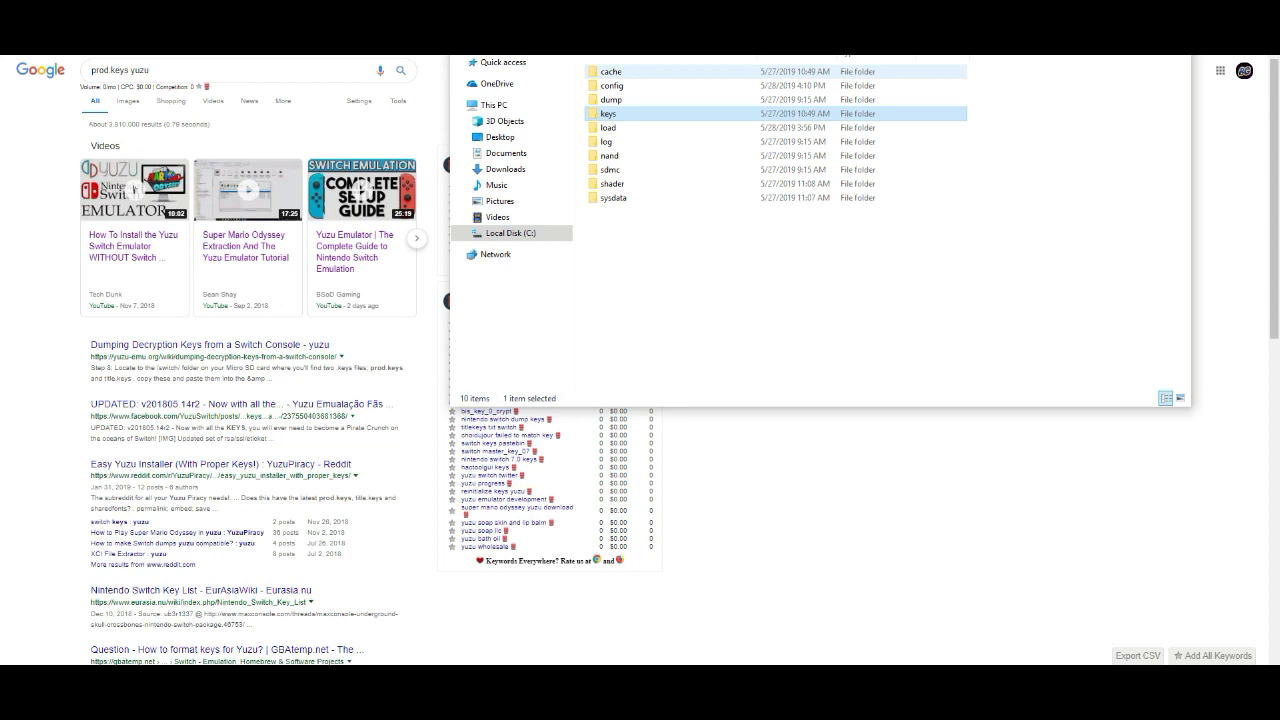
Switch to the desktop and create a new folder named "bi" there
{"action": "key", "text": "alt+Tab"}
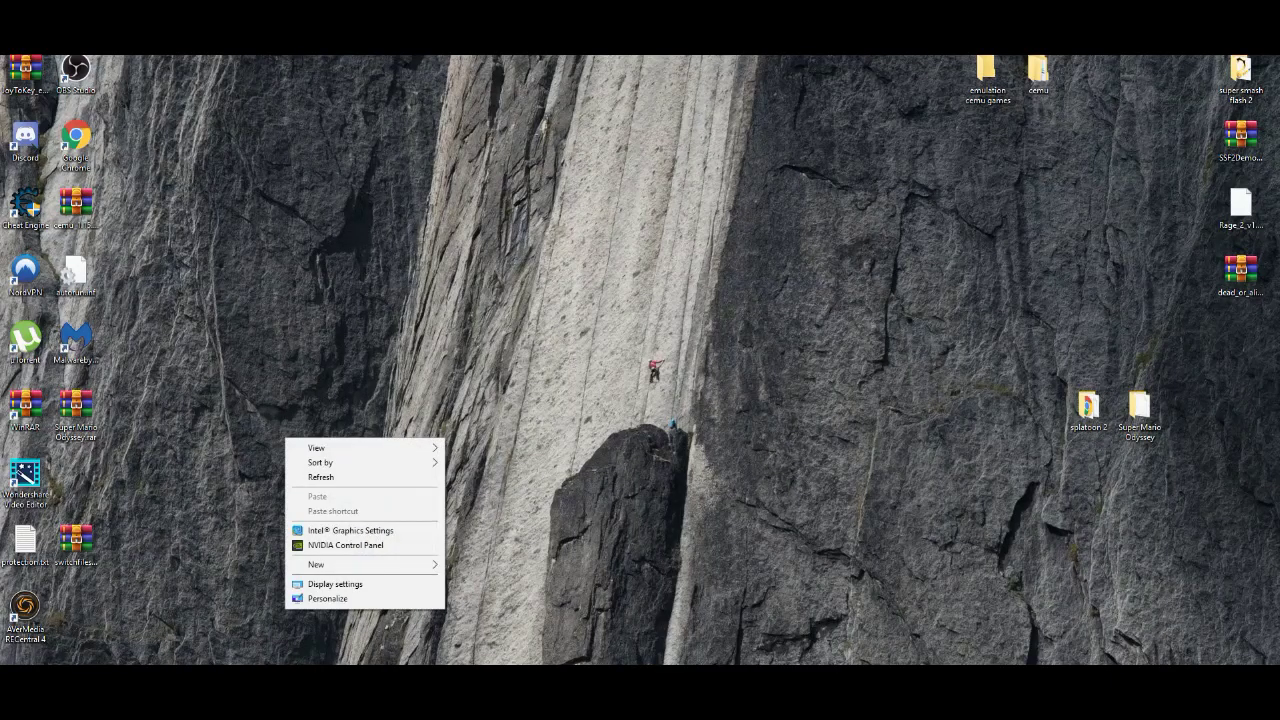
{"action": "key", "text": "Escape"}
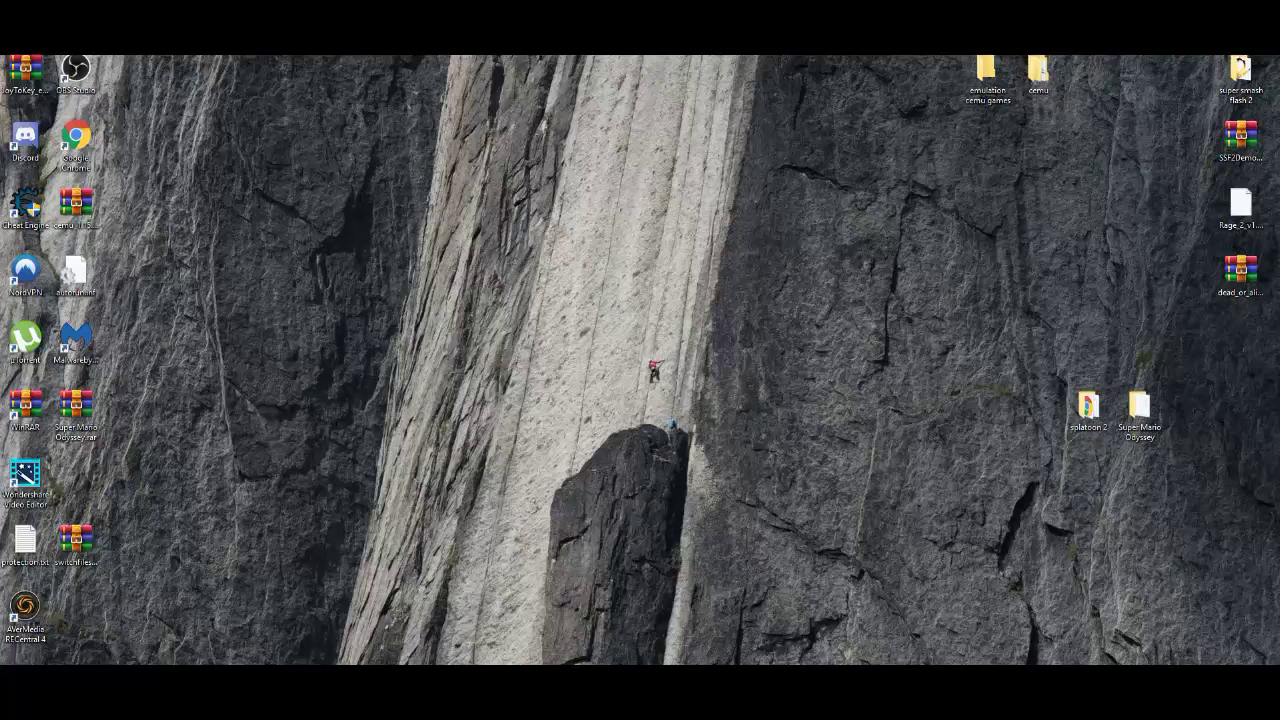
{"action": "right_click", "coordinate": [291, 489]}
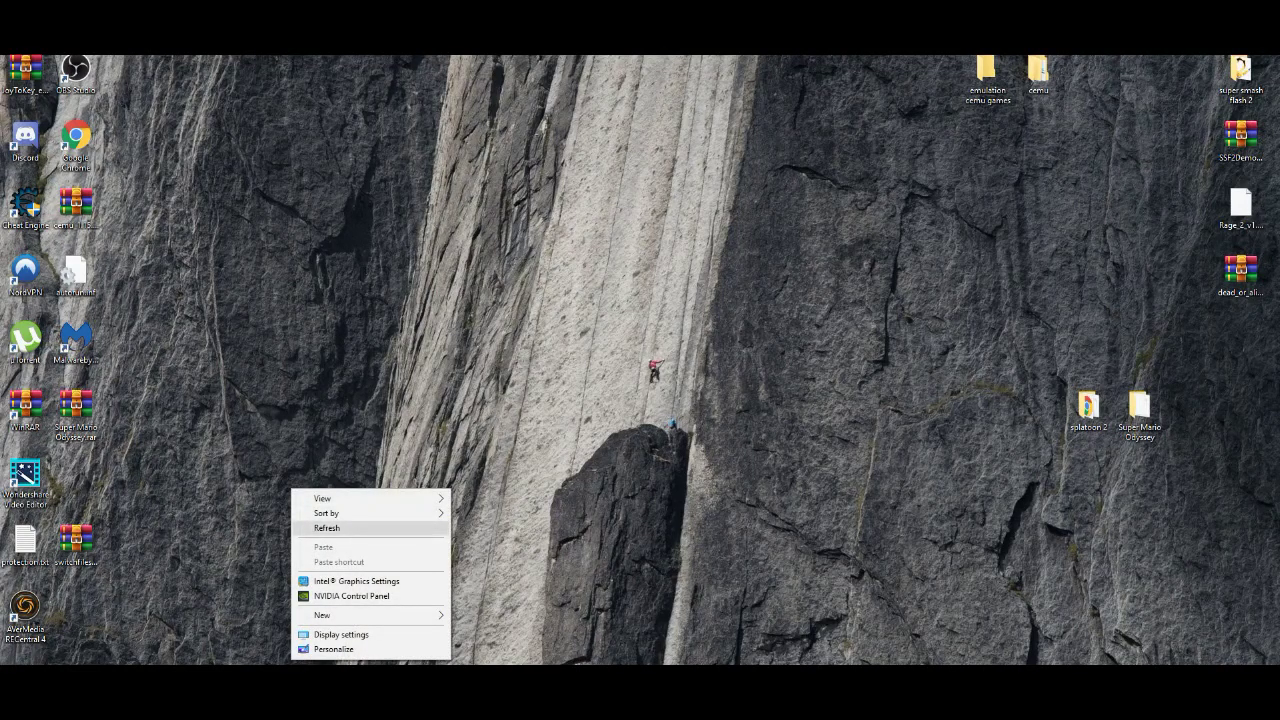
{"action": "mouse_move", "coordinate": [370, 615]}
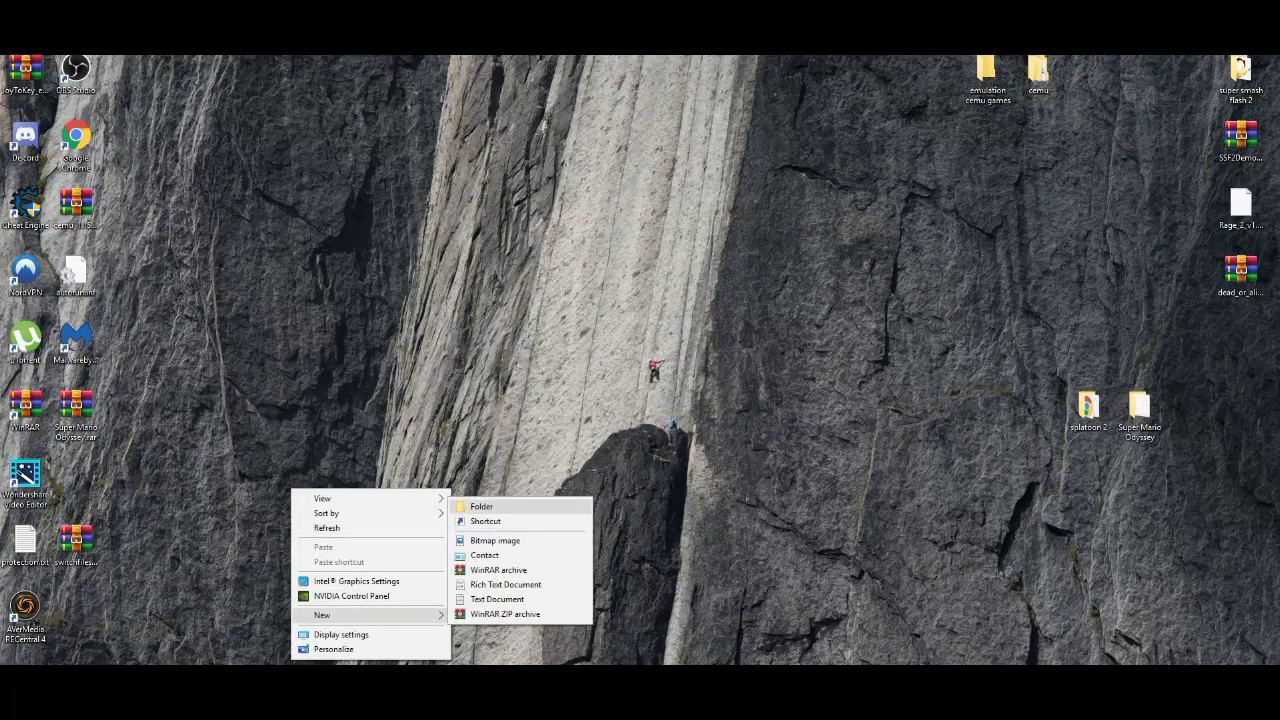
{"action": "left_click", "coordinate": [481, 506]}
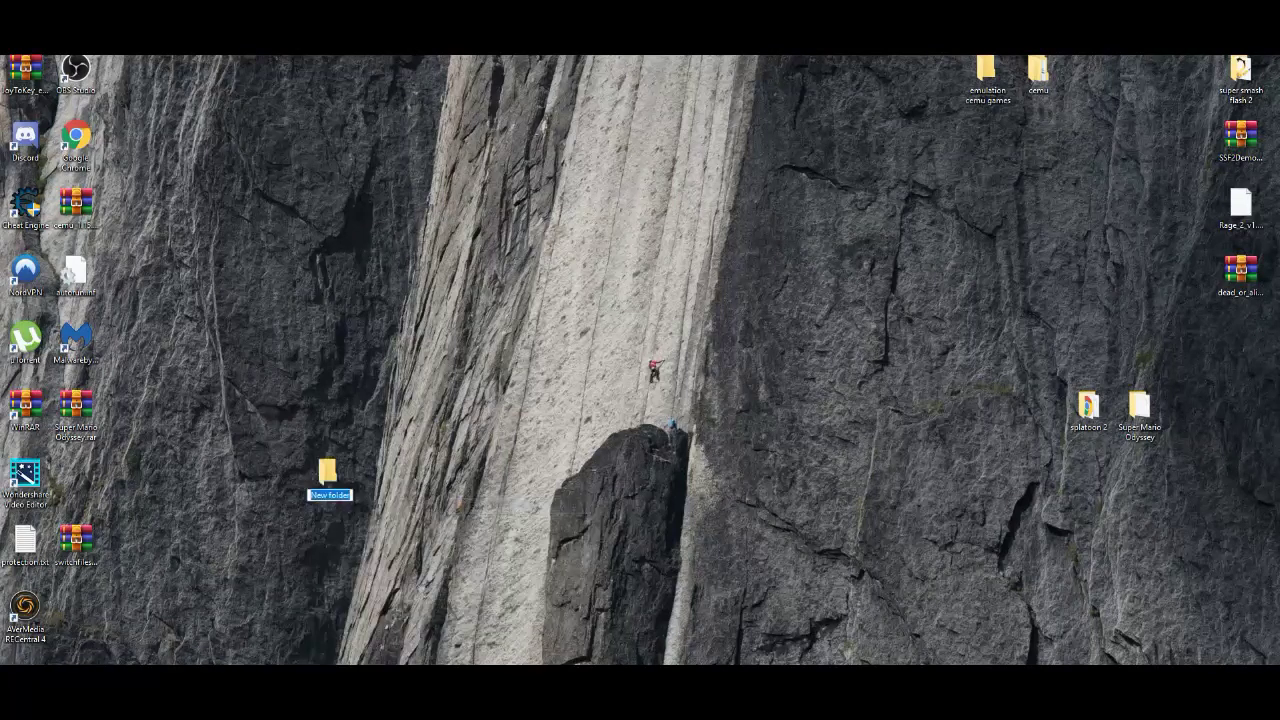
{"action": "key", "text": "BackSpace"}
{"action": "type", "text": "bi"}
{"action": "key", "text": "Return"}
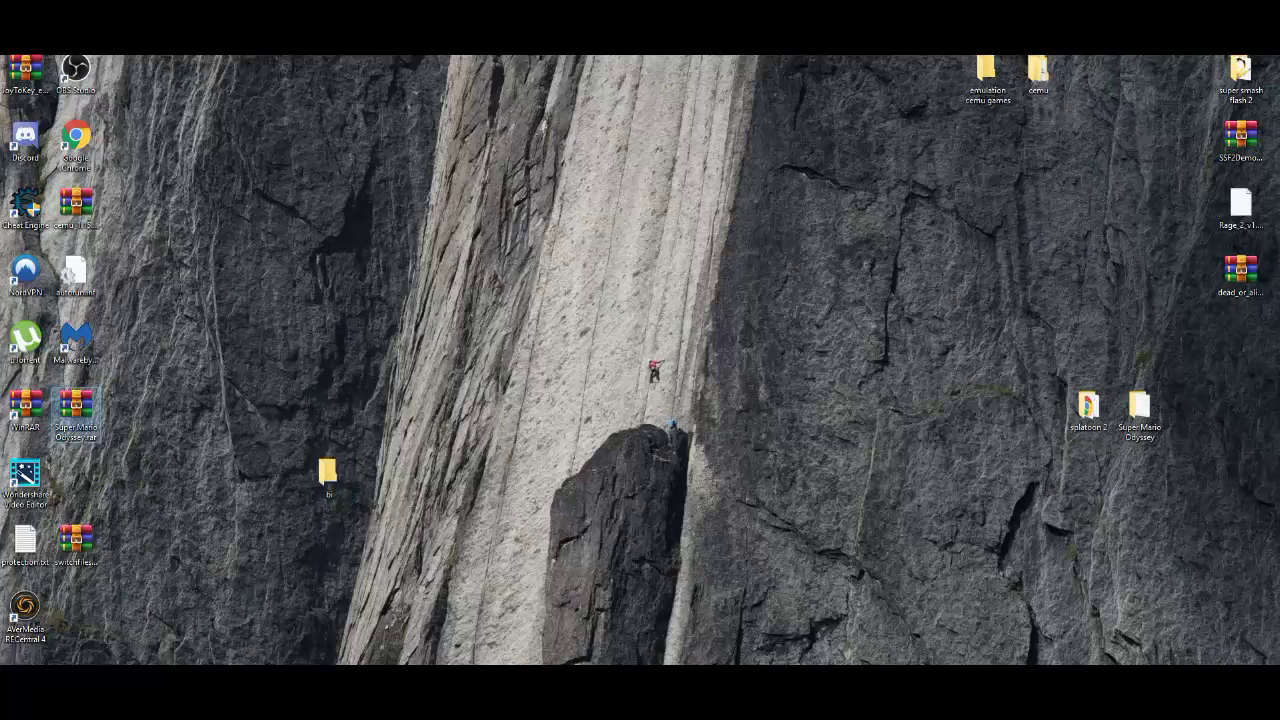
Open Super Mario Odyssey.rar in WinRAR, choose the desktop folder bi as the extraction destination, and cancel without extracting
{"action": "left_click_drag", "start_coordinate": [75, 405], "coordinate": [178, 345]}
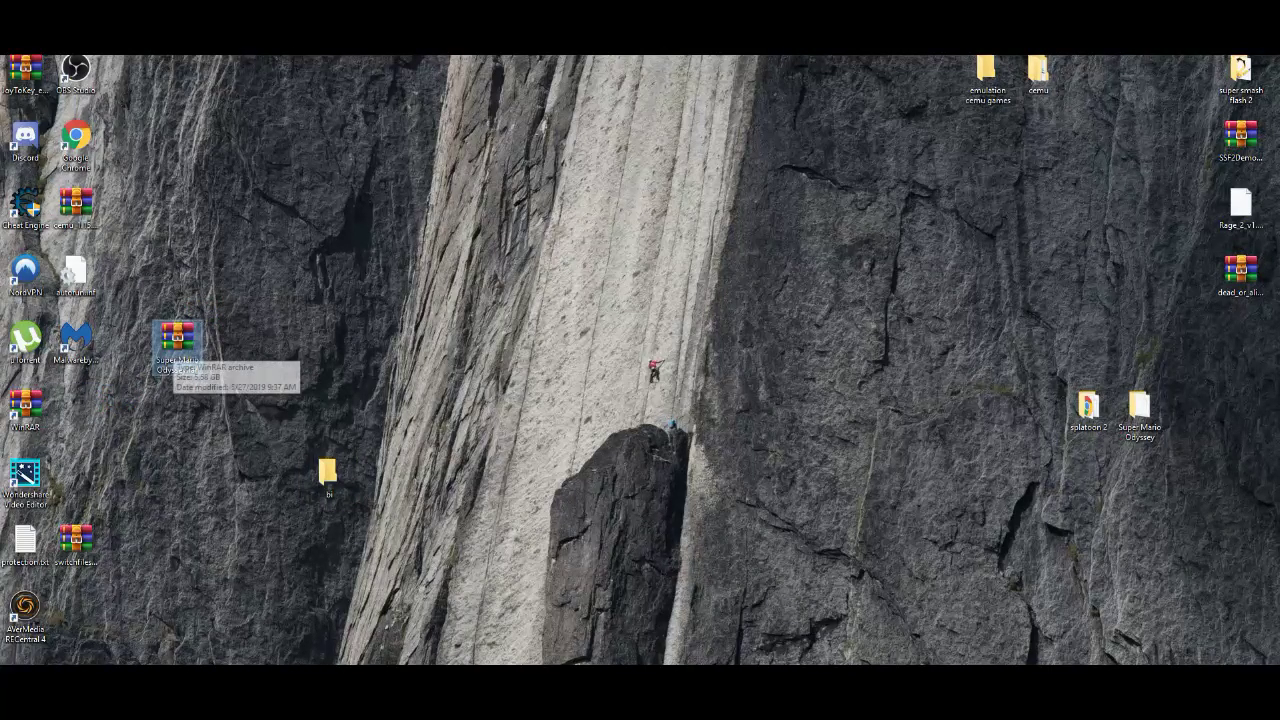
{"action": "double_click", "coordinate": [178, 340]}
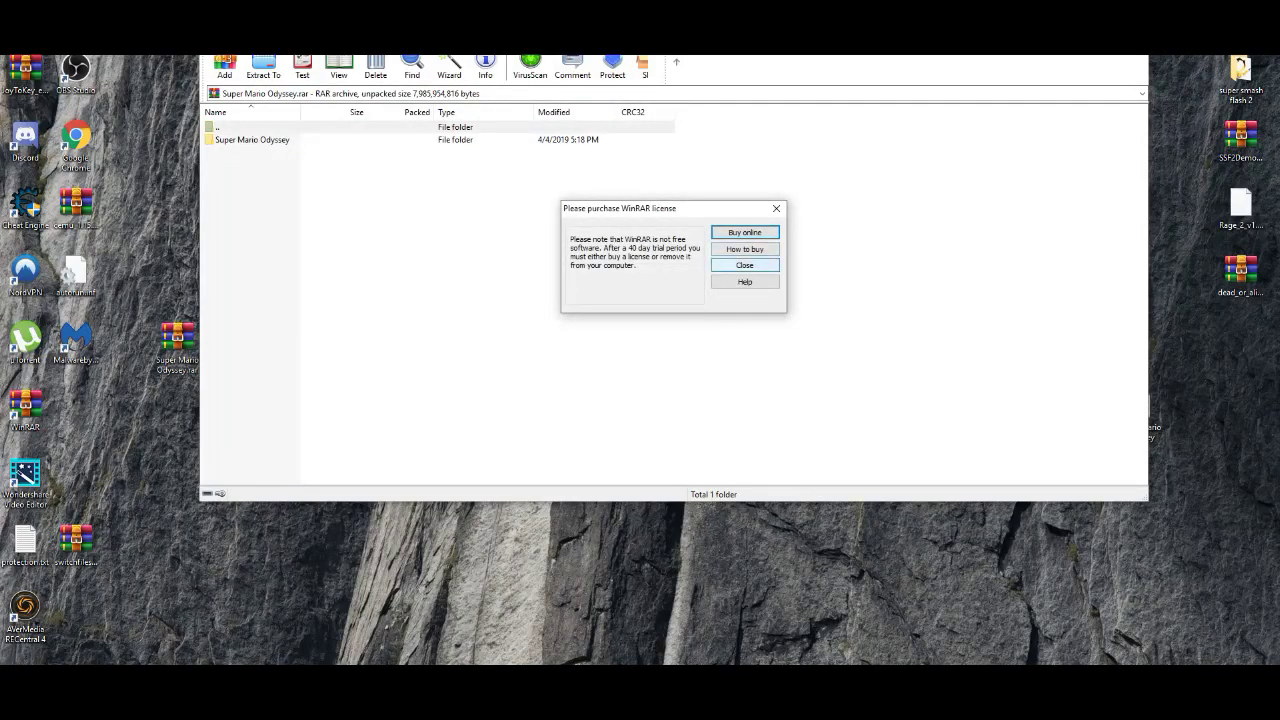
{"action": "left_click", "coordinate": [744, 265]}
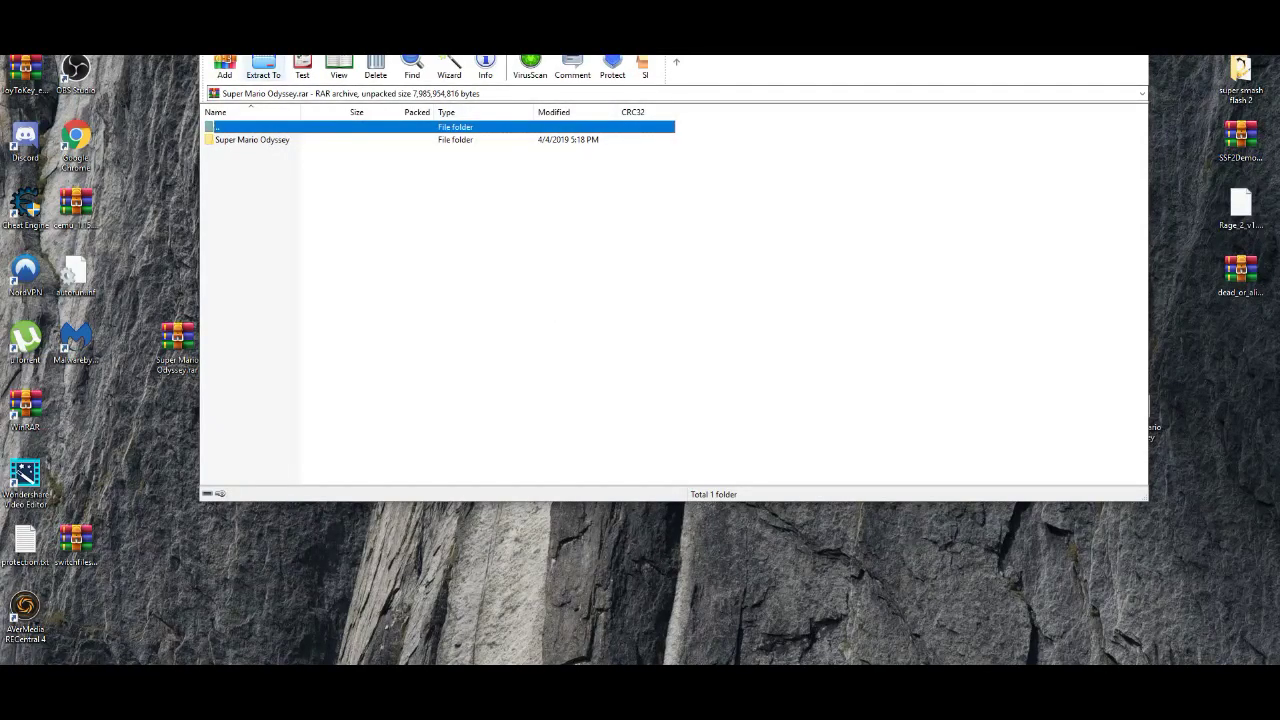
{"action": "left_click", "coordinate": [263, 65]}
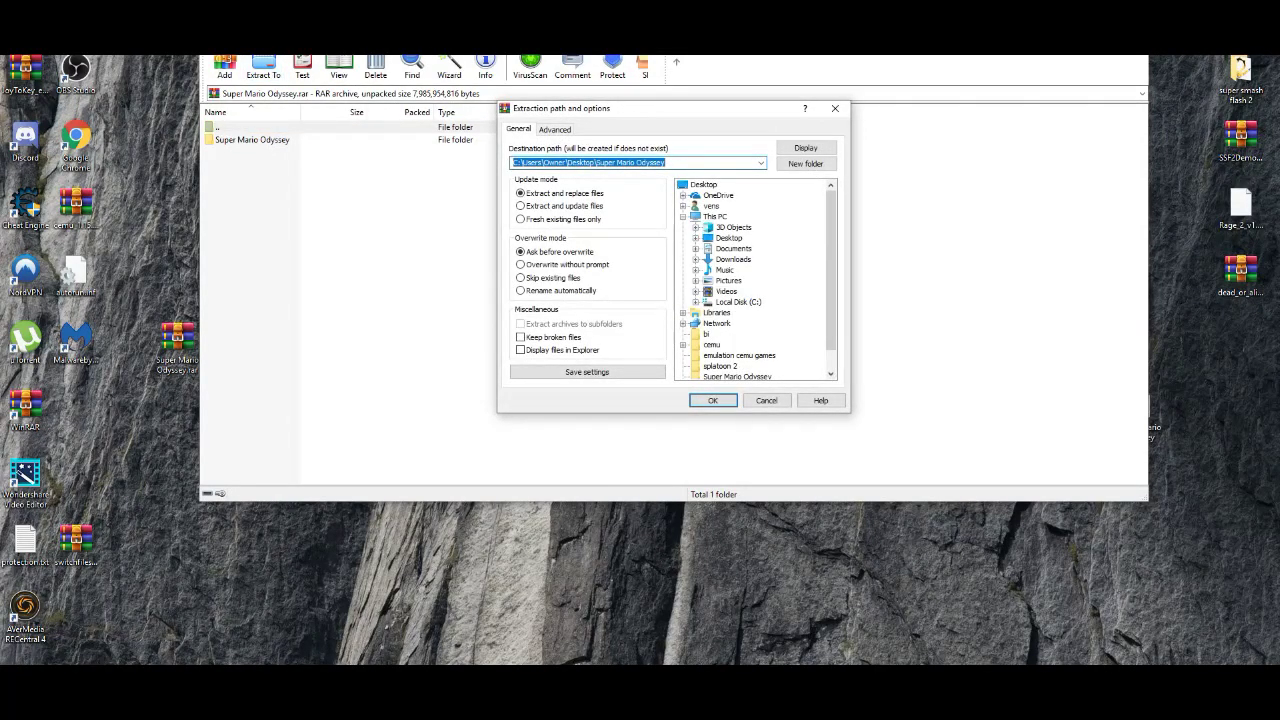
{"action": "left_click", "coordinate": [706, 334]}
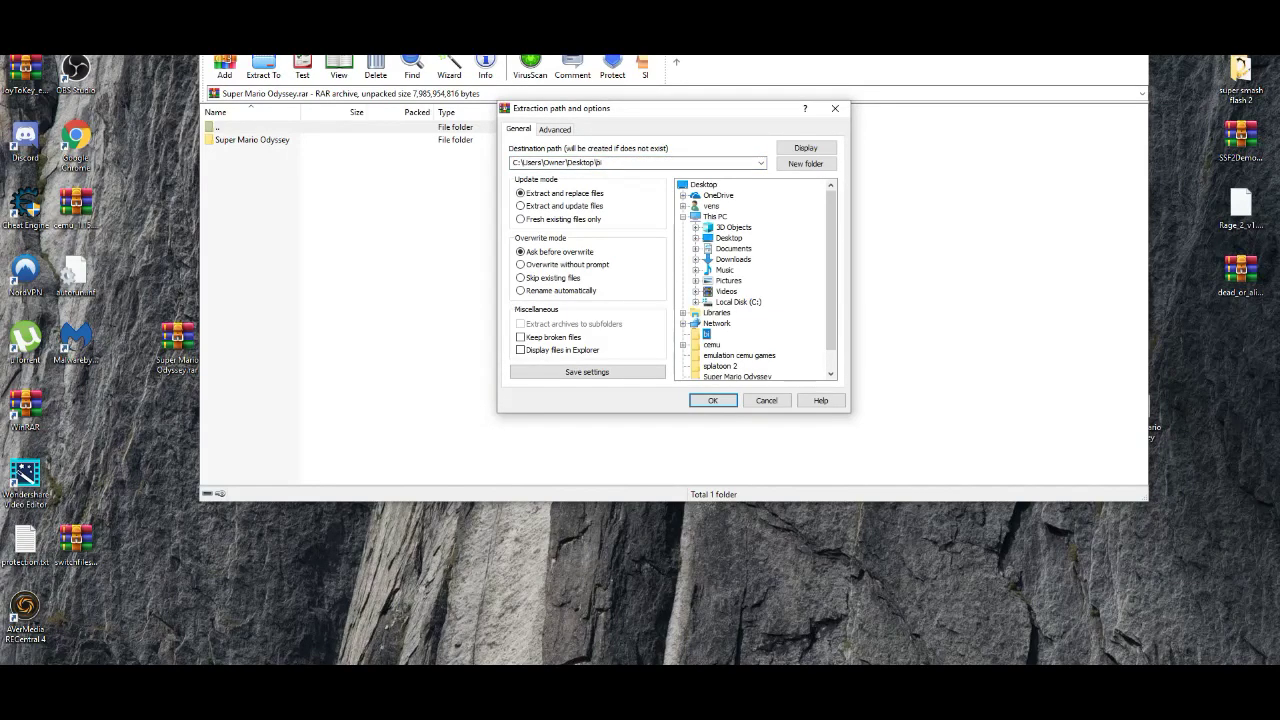
{"action": "left_click", "coordinate": [766, 400]}
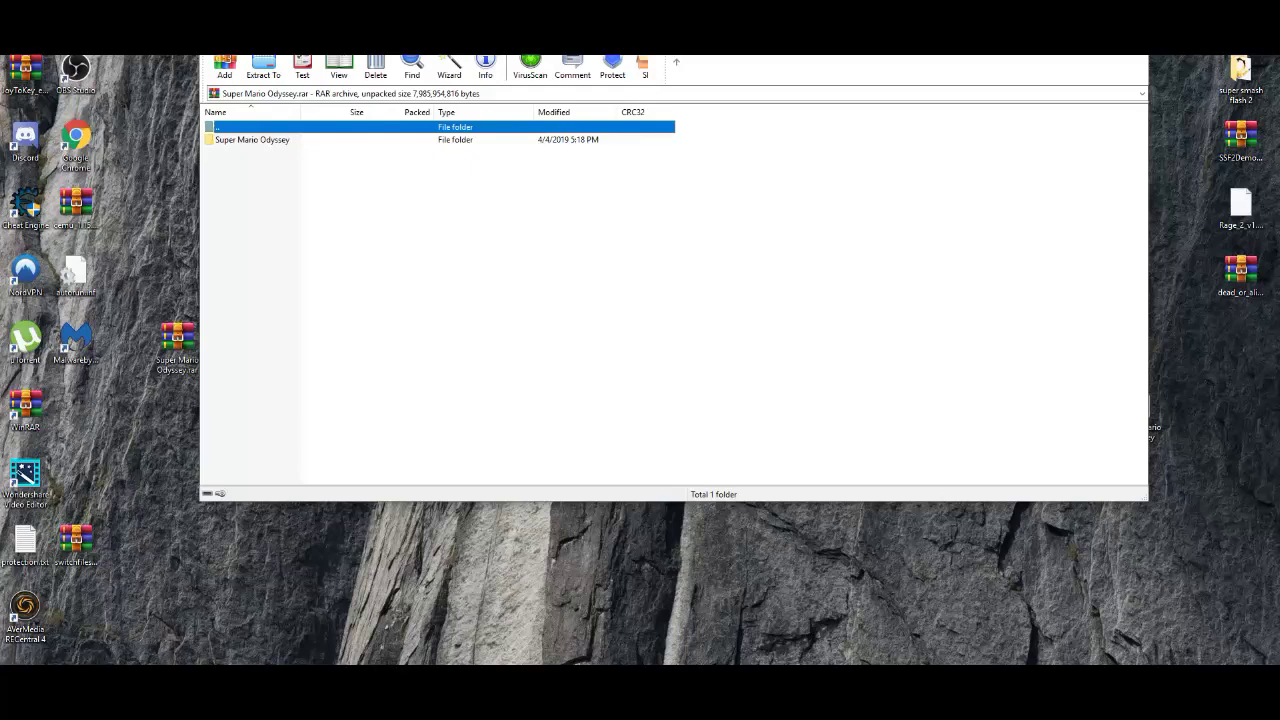
{"action": "key", "text": "alt+F4"}
{"action": "left_click_drag", "start_coordinate": [177, 340], "coordinate": [127, 408]}
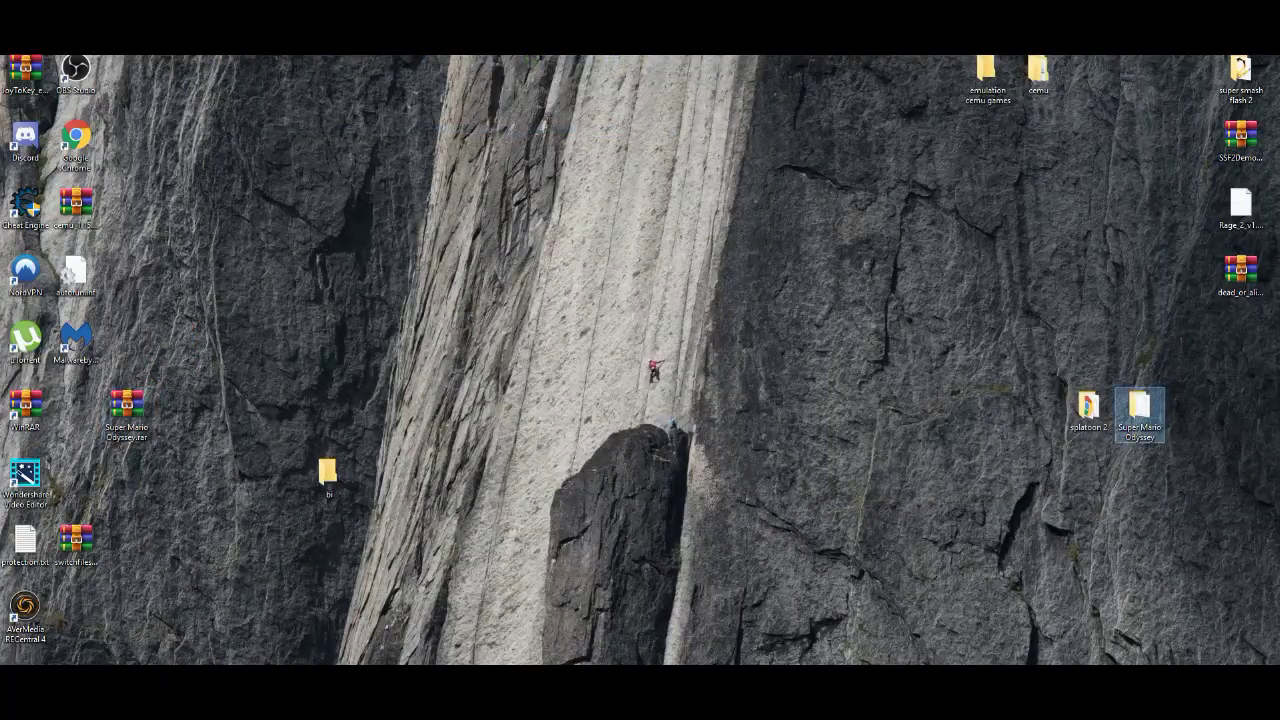
{"action": "mouse_move", "coordinate": [1140, 406]}
{"action": "left_mouse_down"}
{"action": "mouse_move", "coordinate": [954, 256]}
{"action": "mouse_move", "coordinate": [1031, 269]}
{"action": "mouse_move", "coordinate": [1125, 318]}
{"action": "mouse_move", "coordinate": [1160, 412]}
{"action": "mouse_move", "coordinate": [1140, 408]}
{"action": "left_mouse_up"}
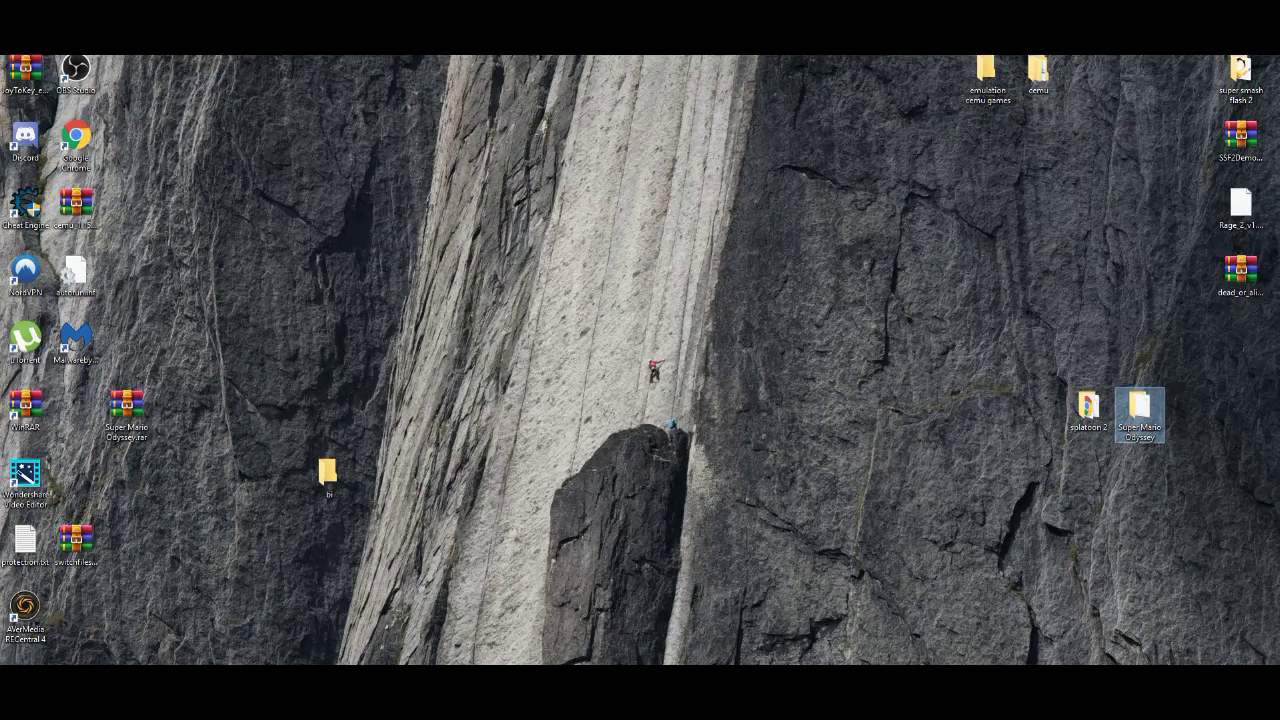
Launch yuzu Canary and bring up the dialog for selecting its game directory
{"action": "key", "text": "super"}
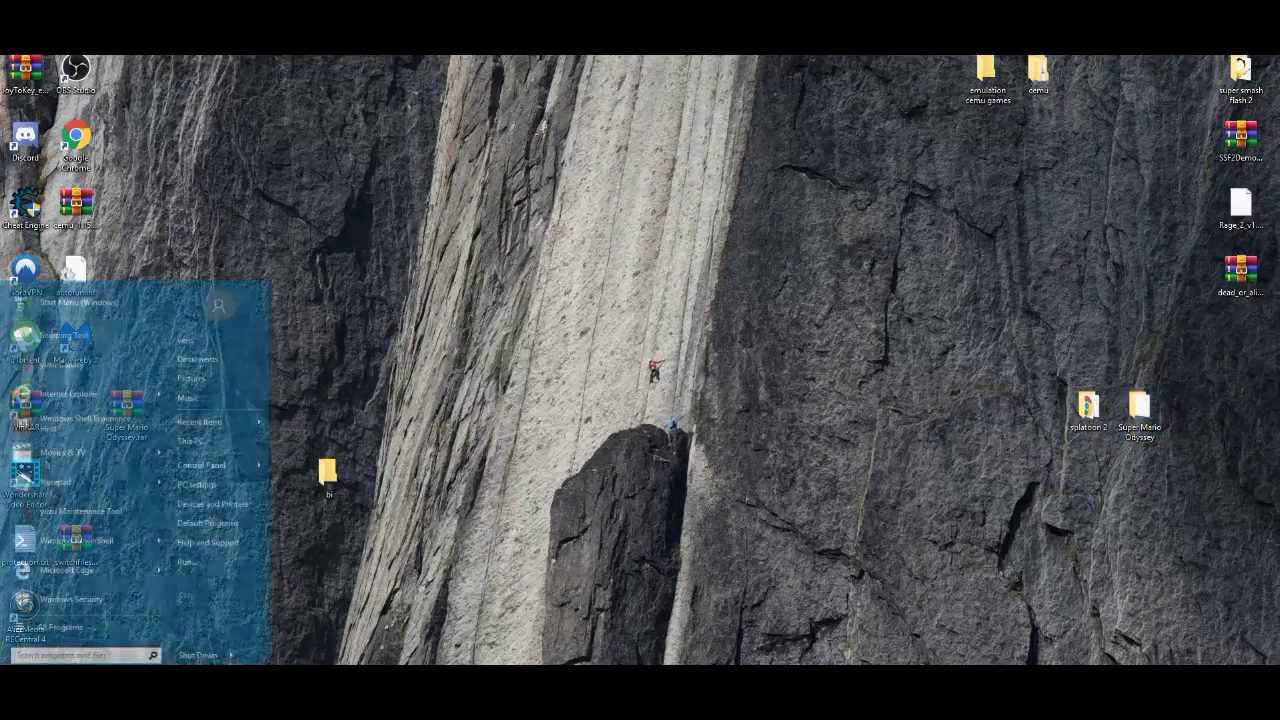
{"action": "left_click", "coordinate": [61, 364]}
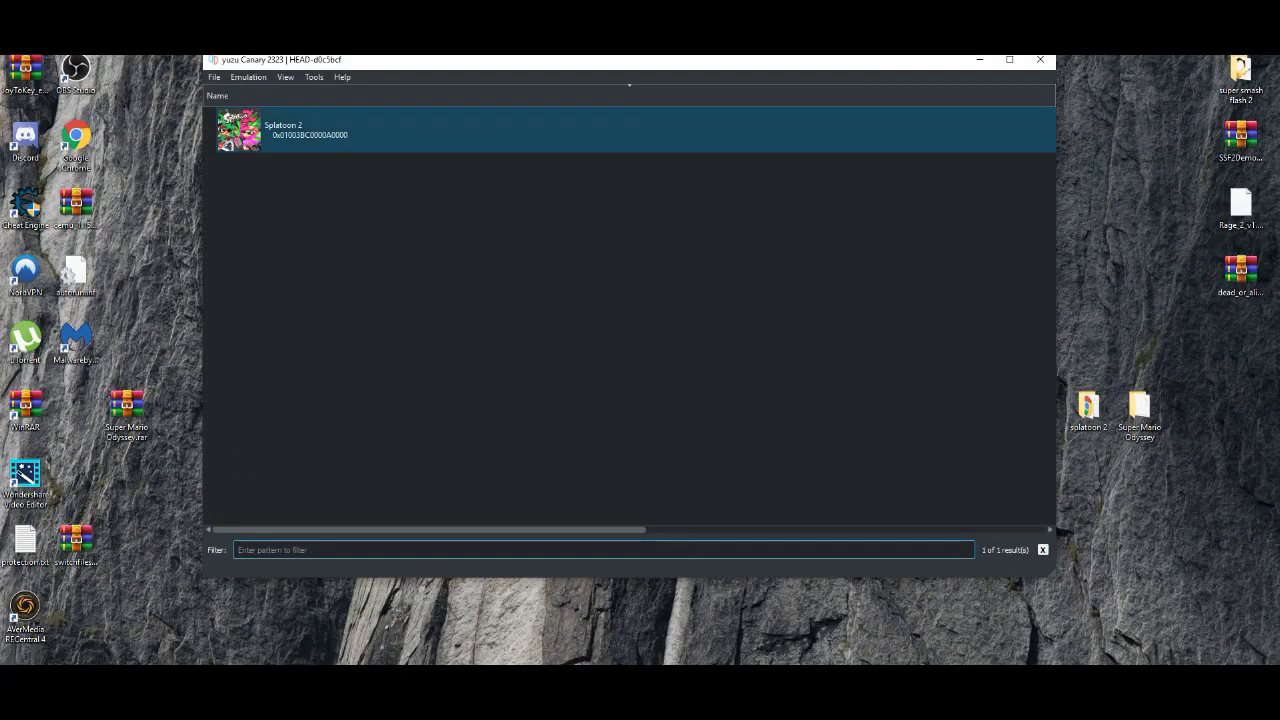
{"action": "left_click", "coordinate": [214, 77]}
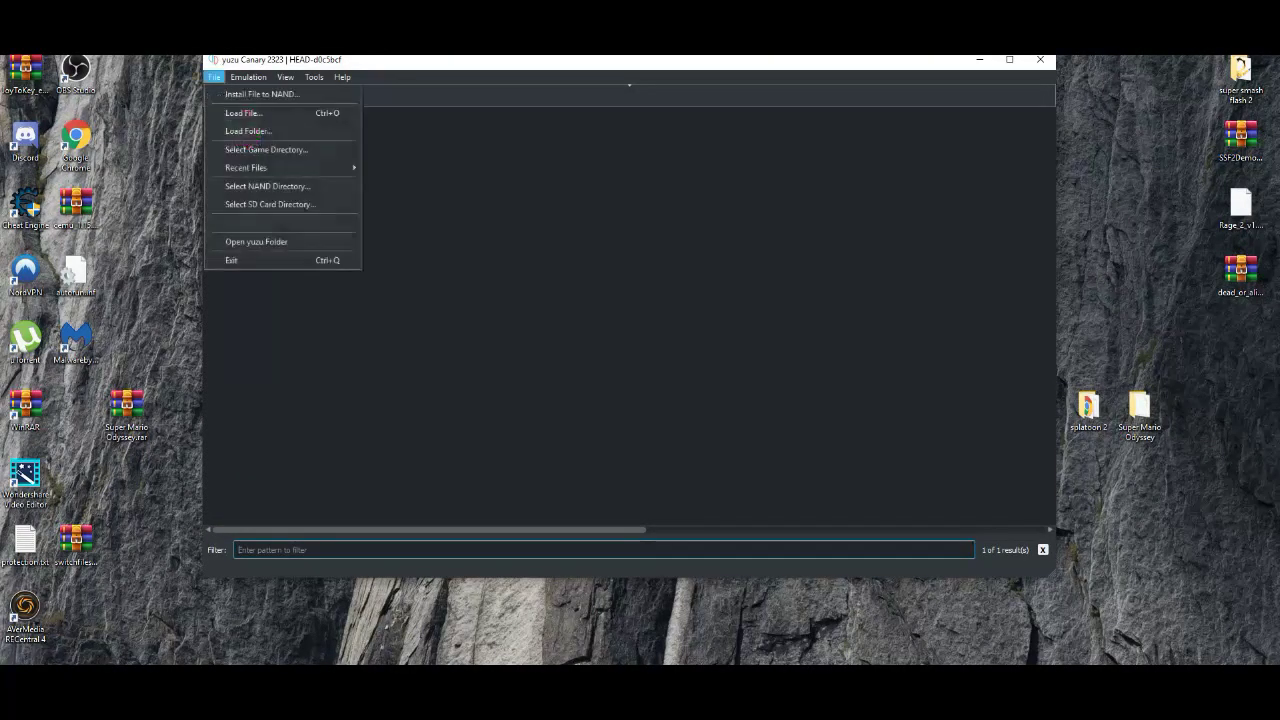
{"action": "key", "text": "Down"}
{"action": "key", "text": "Down"}
{"action": "key", "text": "Down"}
{"action": "key", "text": "Down"}
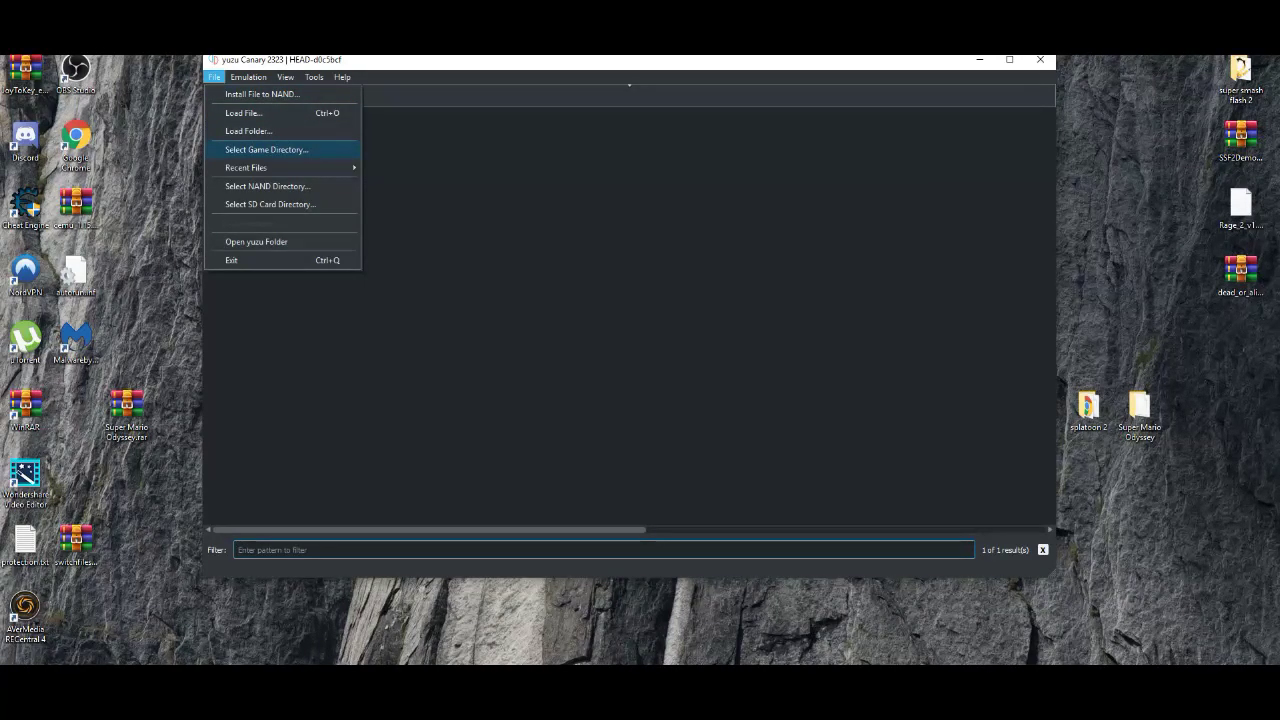
{"action": "key", "text": "Return"}
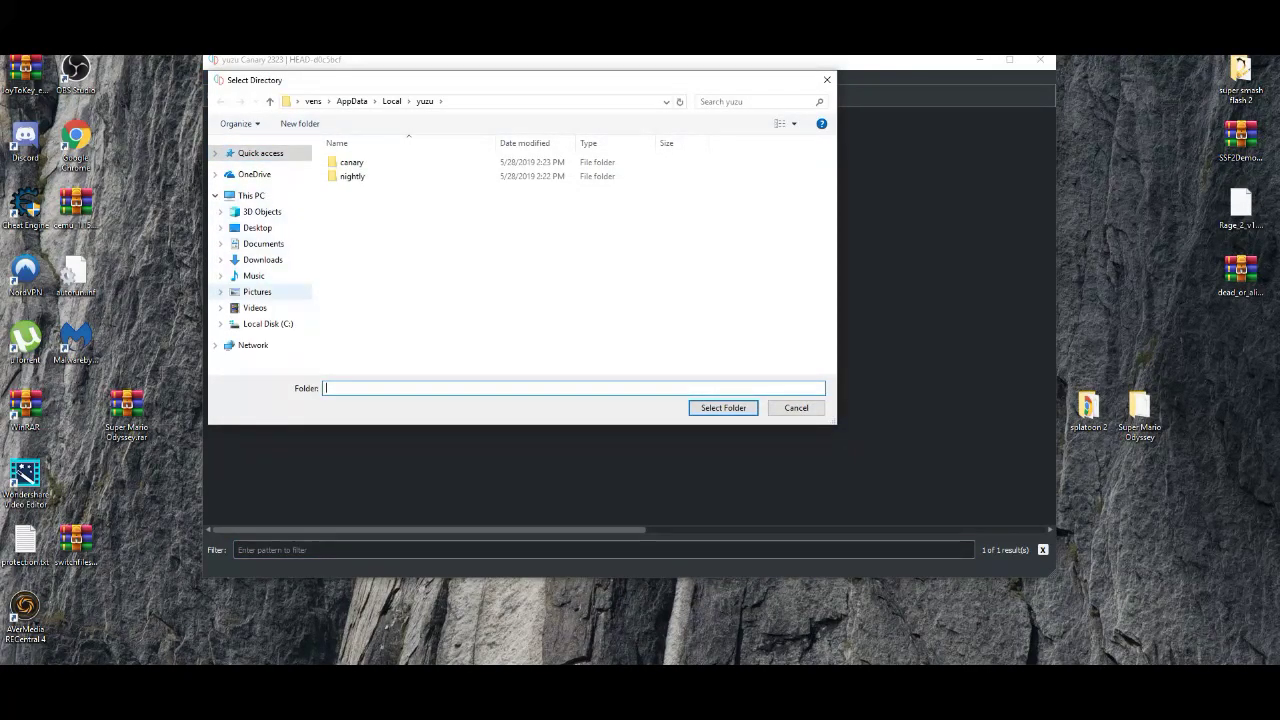
Browse to the desktop in the directory dialog and look inside the Super Mario Odyssey folder
{"action": "left_click", "coordinate": [251, 195]}
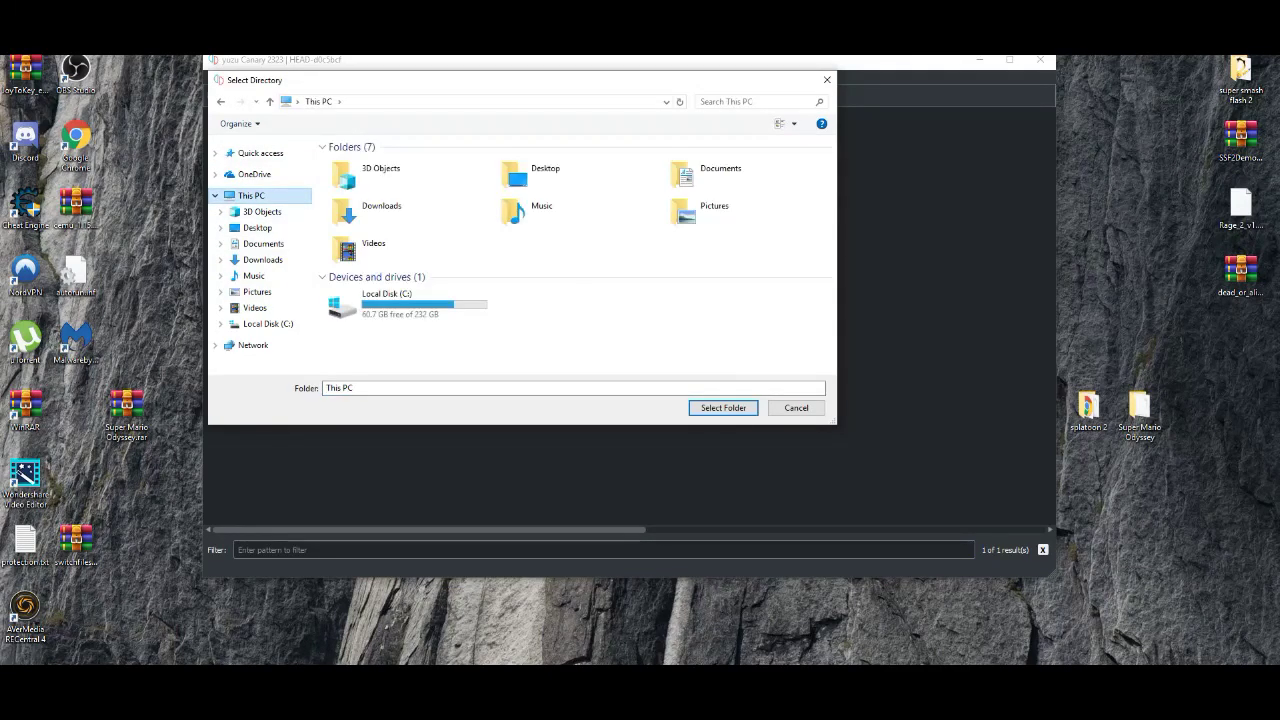
{"action": "left_click", "coordinate": [257, 227]}
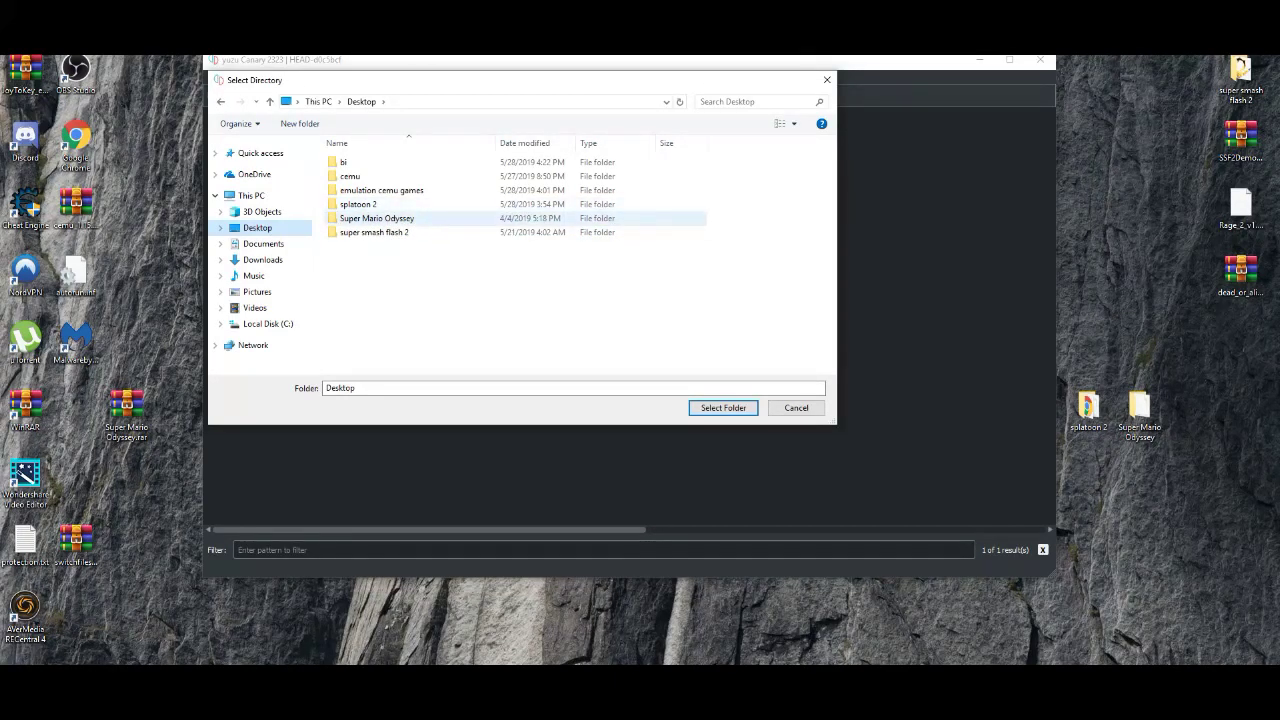
{"action": "double_click", "coordinate": [375, 218]}
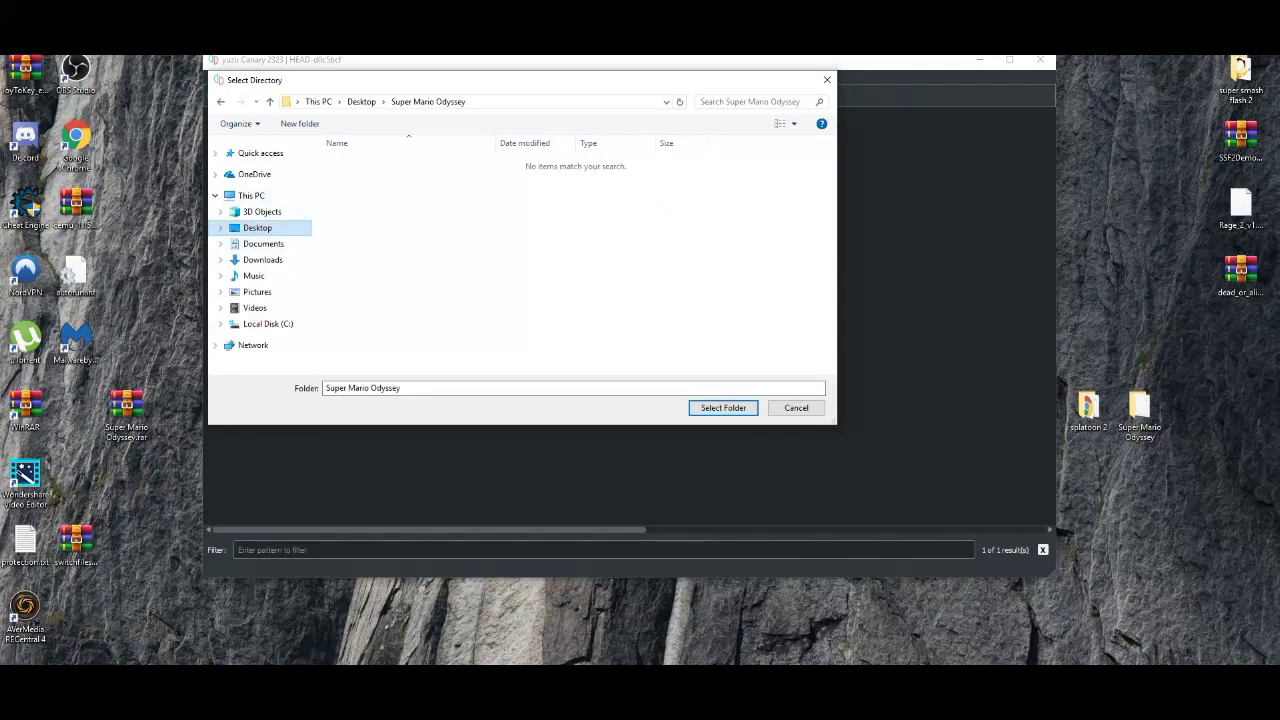
{"action": "left_click", "coordinate": [257, 228]}
{"action": "left_click", "coordinate": [377, 218]}
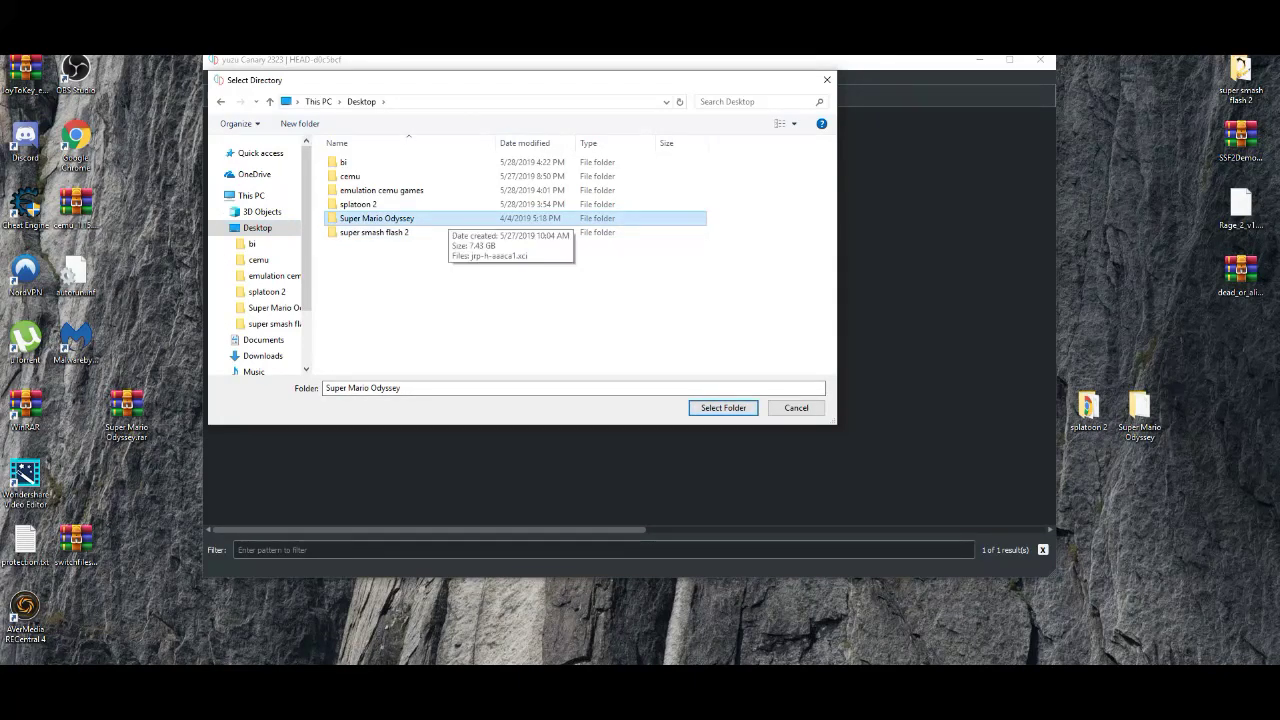
{"action": "double_click", "coordinate": [448, 218]}
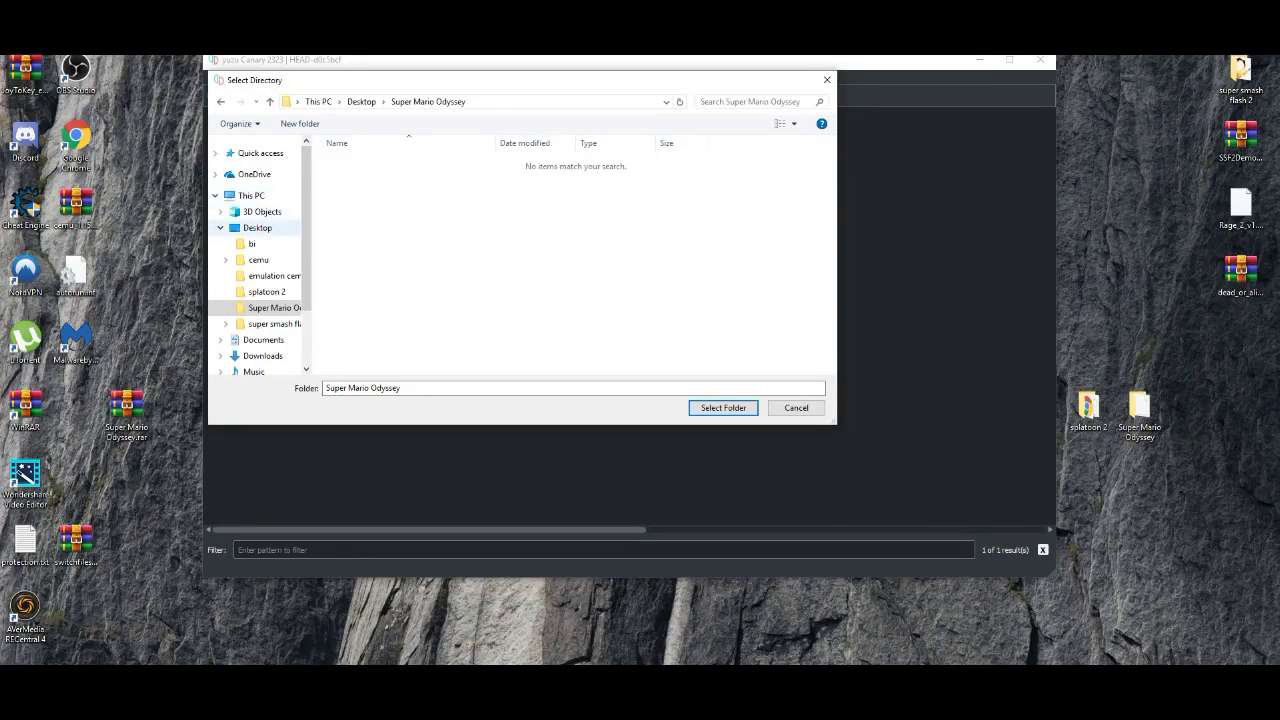
Return to the desktop's folder list and set the Super Mario Odyssey folder as the game directory
{"action": "left_click", "coordinate": [257, 227]}
{"action": "left_click", "coordinate": [377, 218]}
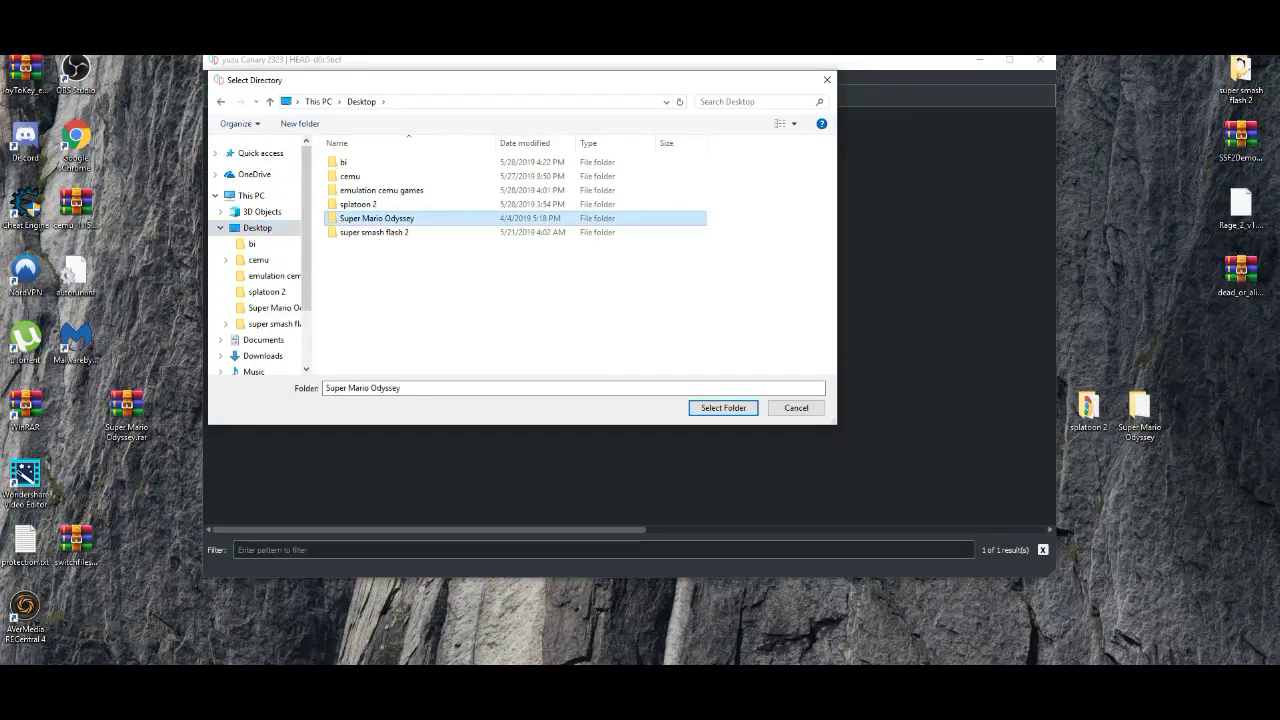
{"action": "left_click", "coordinate": [723, 407]}
{"action": "key", "text": "Return"}
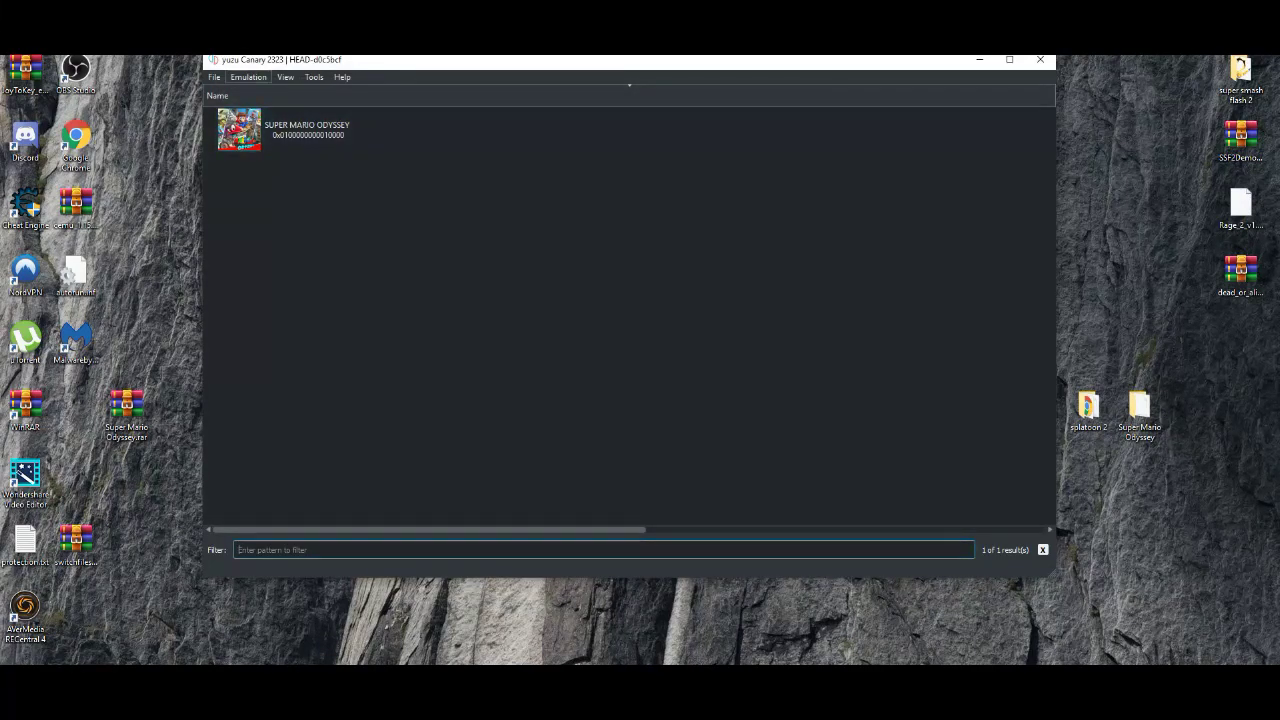
Open the emulator configuration and review the General section's general, Web, Debug and Game List settings
{"action": "left_click", "coordinate": [248, 77]}
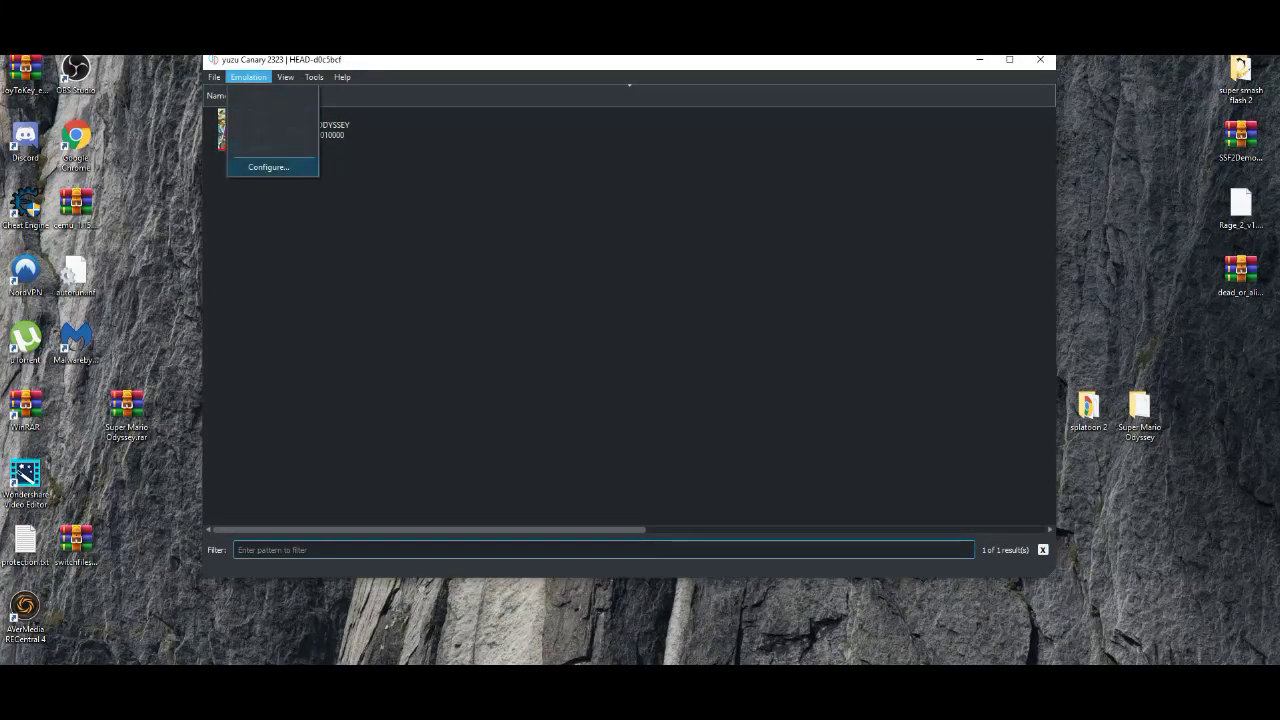
{"action": "key", "text": "Return"}
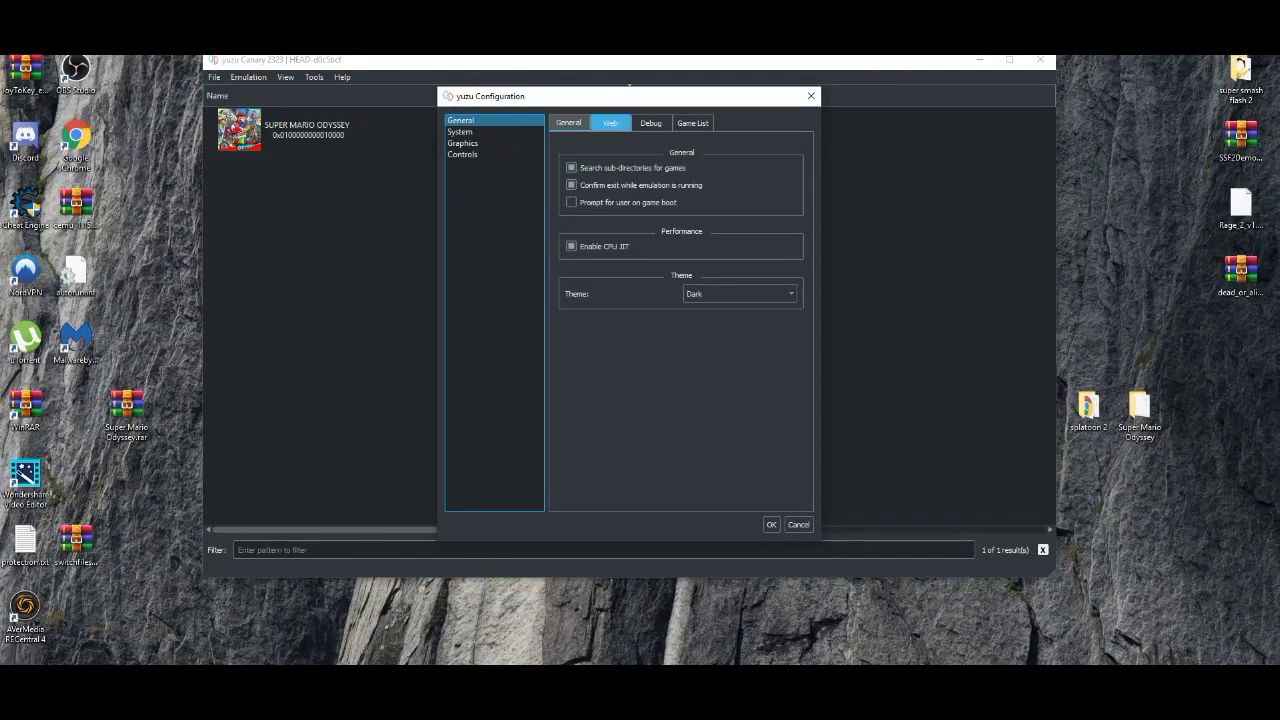
{"action": "left_click", "coordinate": [609, 123]}
{"action": "left_click", "coordinate": [651, 123]}
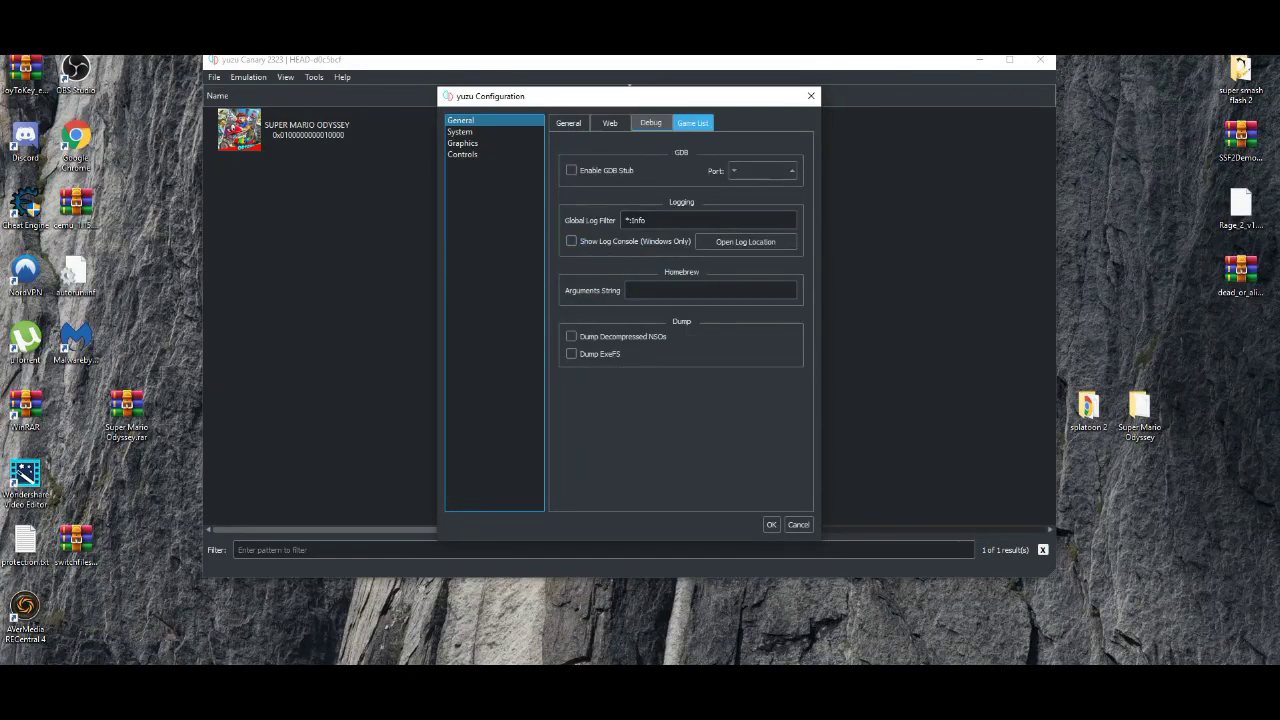
{"action": "left_click", "coordinate": [693, 123]}
Review the System section's system, profile and audio settings, the Graphics options and the Controls section's input profile
{"action": "left_click", "coordinate": [460, 131]}
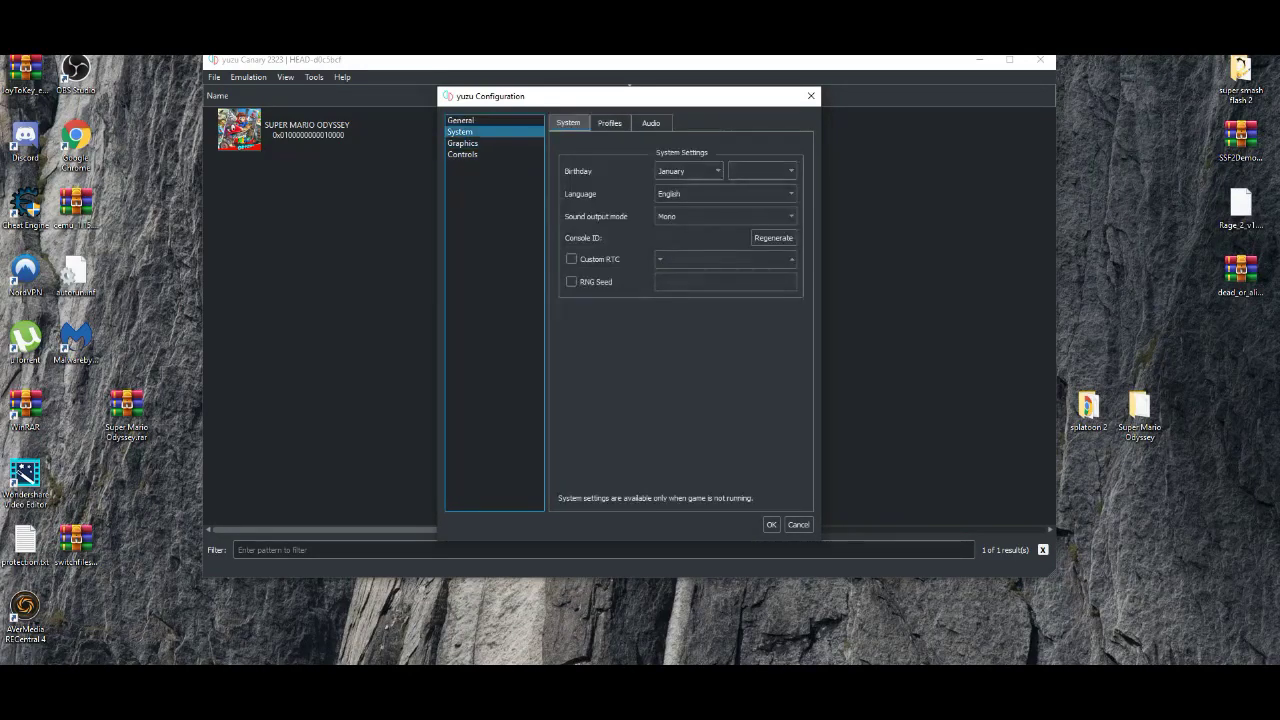
{"action": "left_click", "coordinate": [609, 123]}
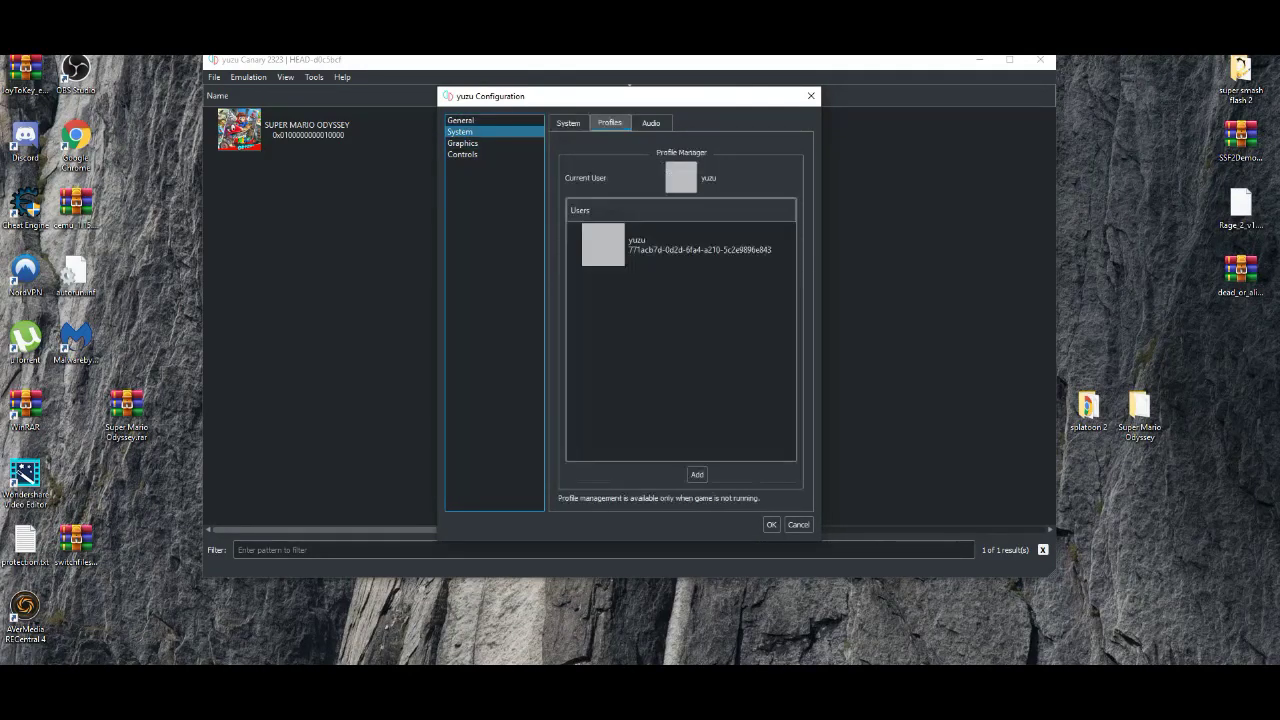
{"action": "left_click", "coordinate": [651, 122]}
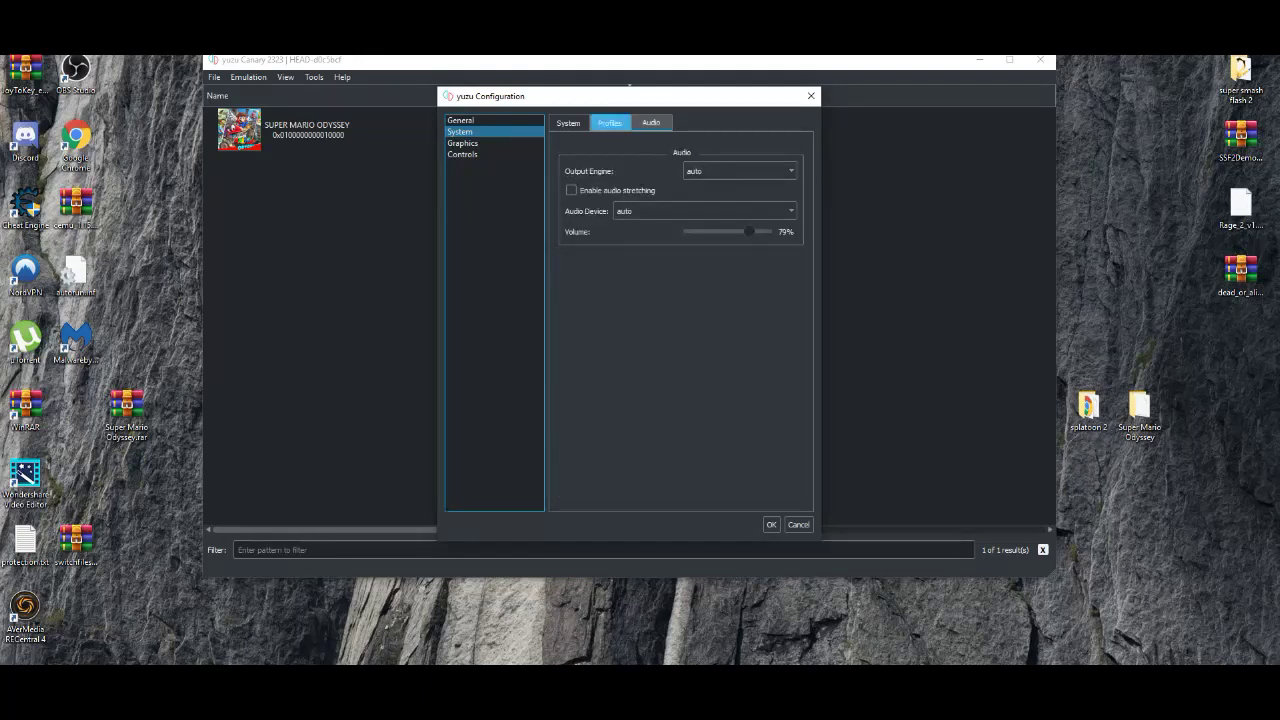
{"action": "left_click", "coordinate": [609, 122]}
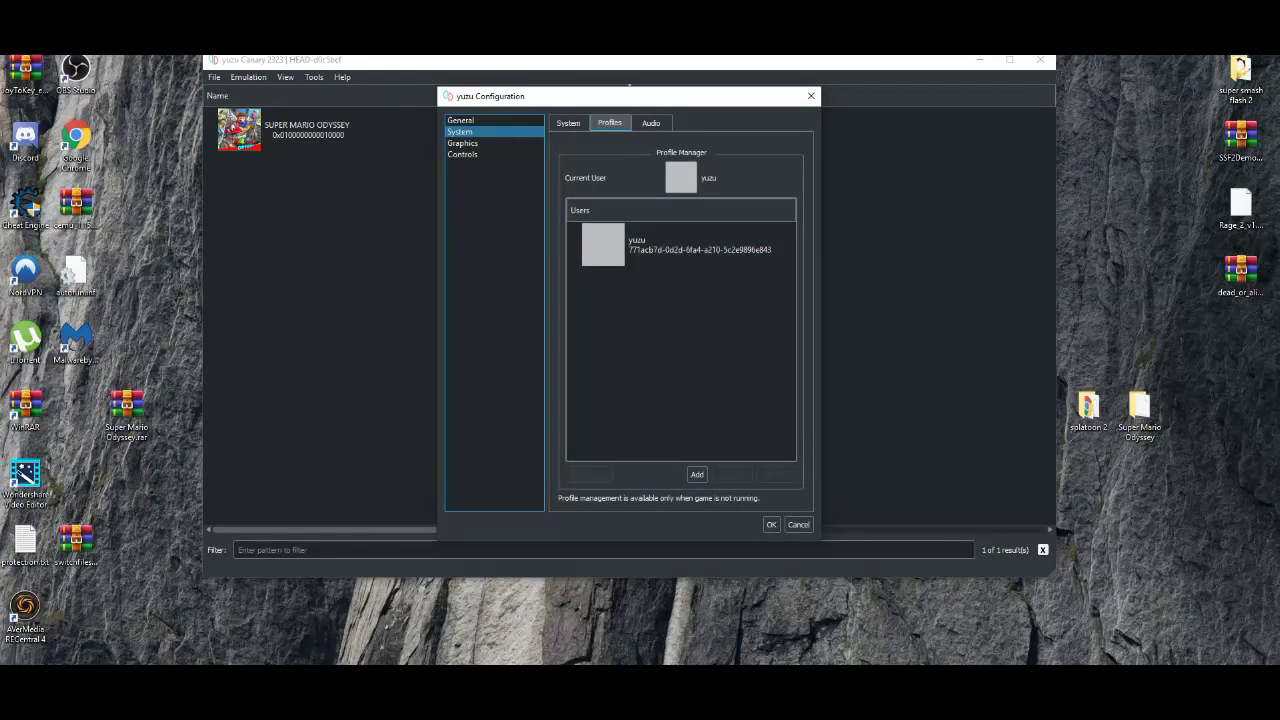
{"action": "left_click", "coordinate": [651, 122]}
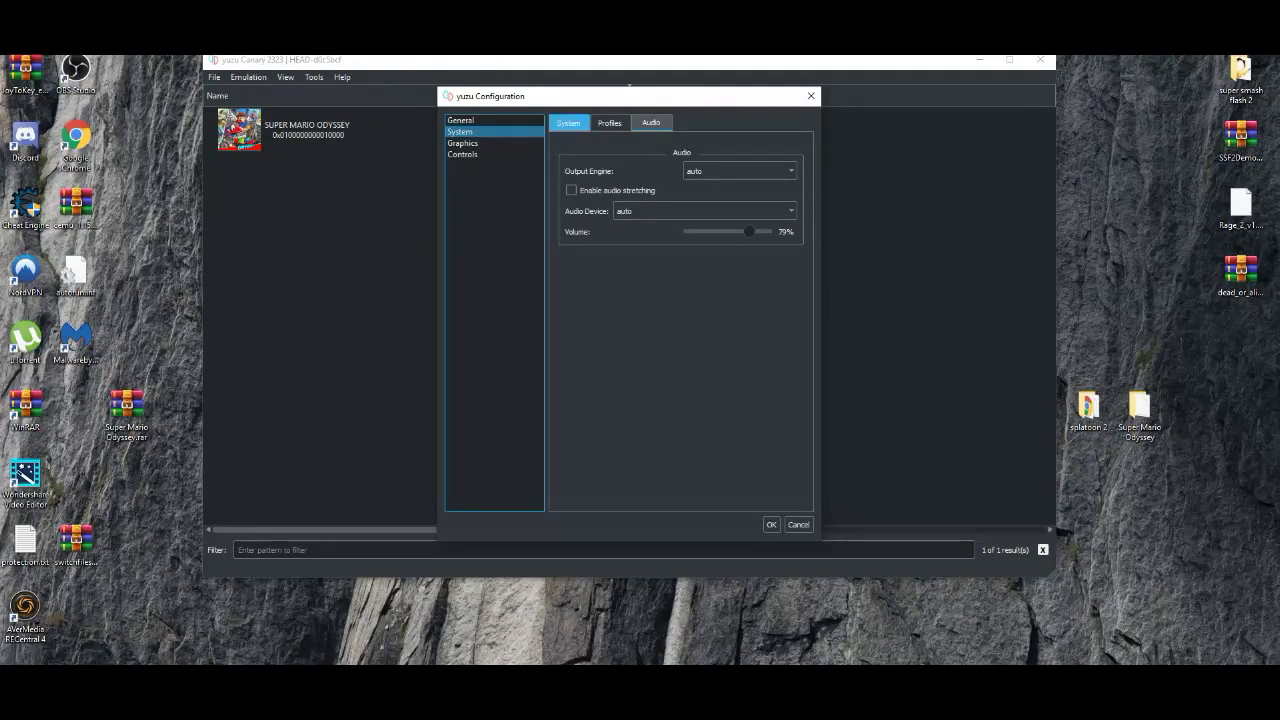
{"action": "left_click", "coordinate": [568, 122]}
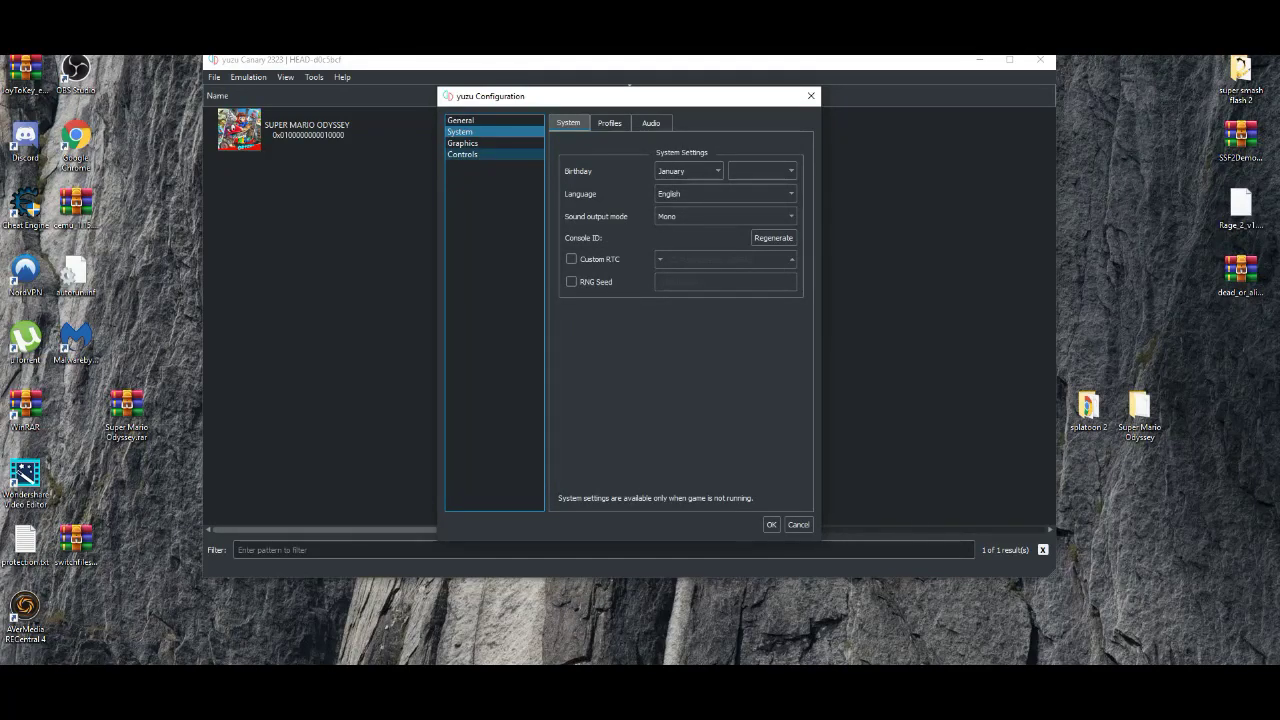
{"action": "left_click", "coordinate": [463, 143]}
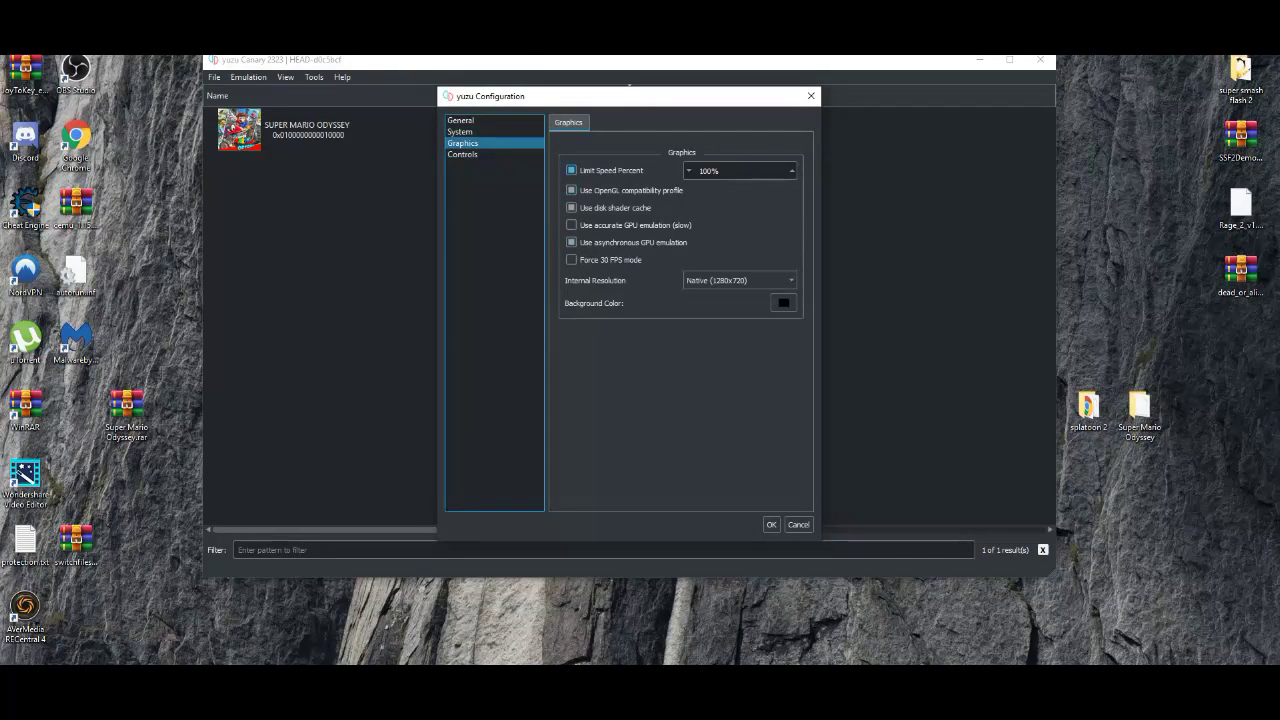
{"action": "left_click", "coordinate": [463, 154]}
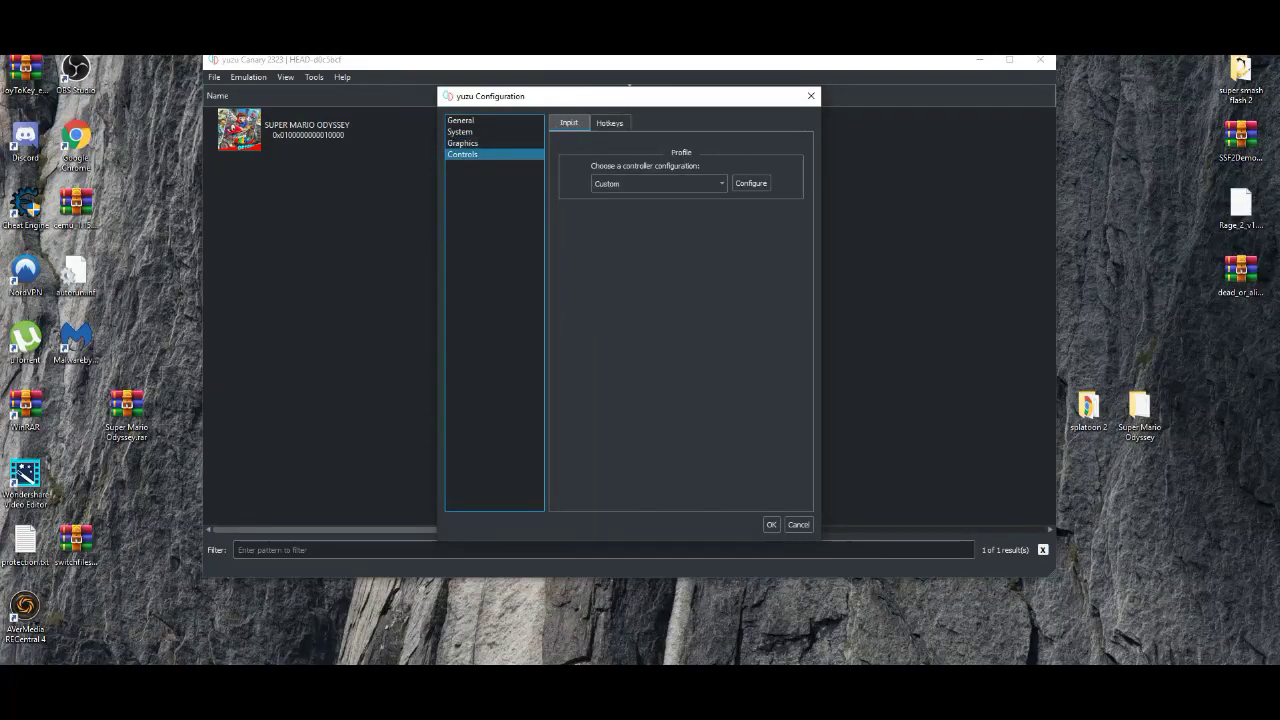